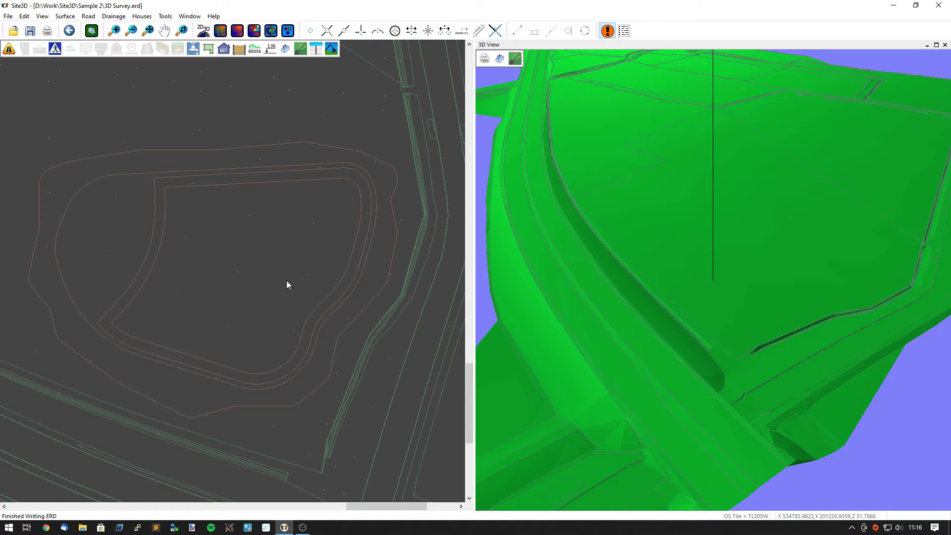
Create a new pond and form its outer earthwork line by selecting the existing closed outline in the plan view.
click(330, 51)
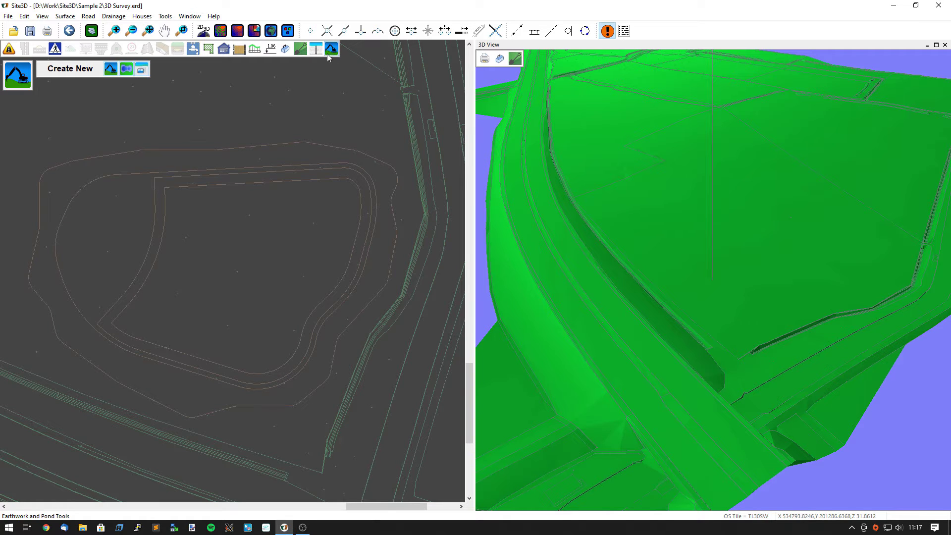
click(127, 73)
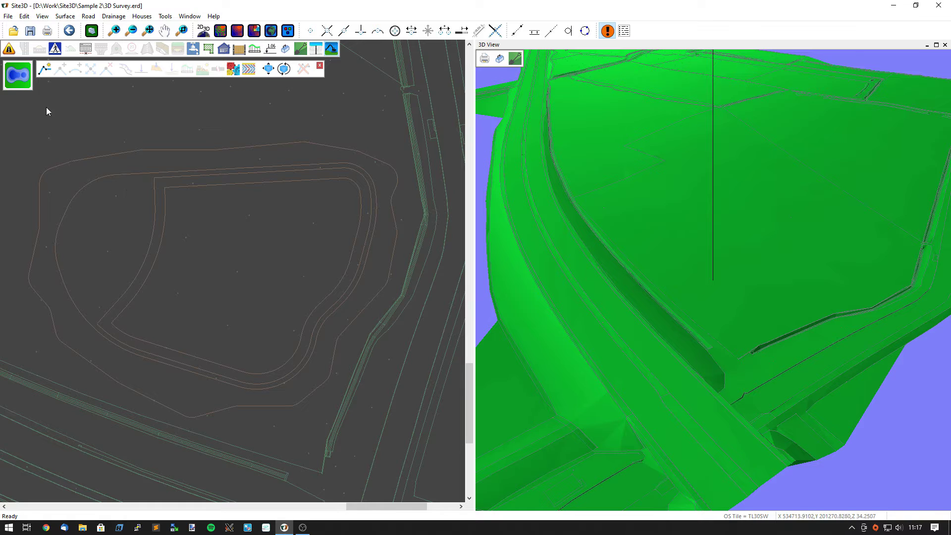
click(44, 72)
right_click(253, 217)
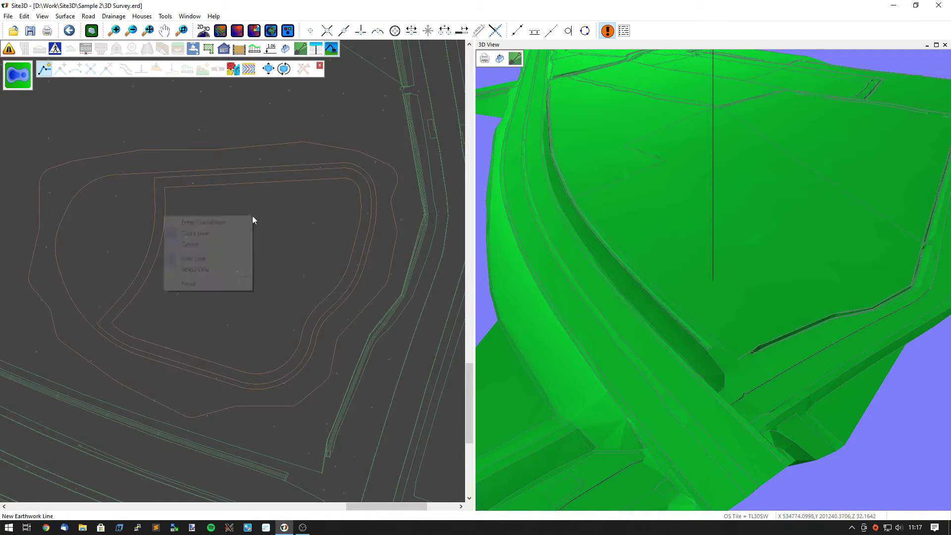
click(204, 274)
click(165, 195)
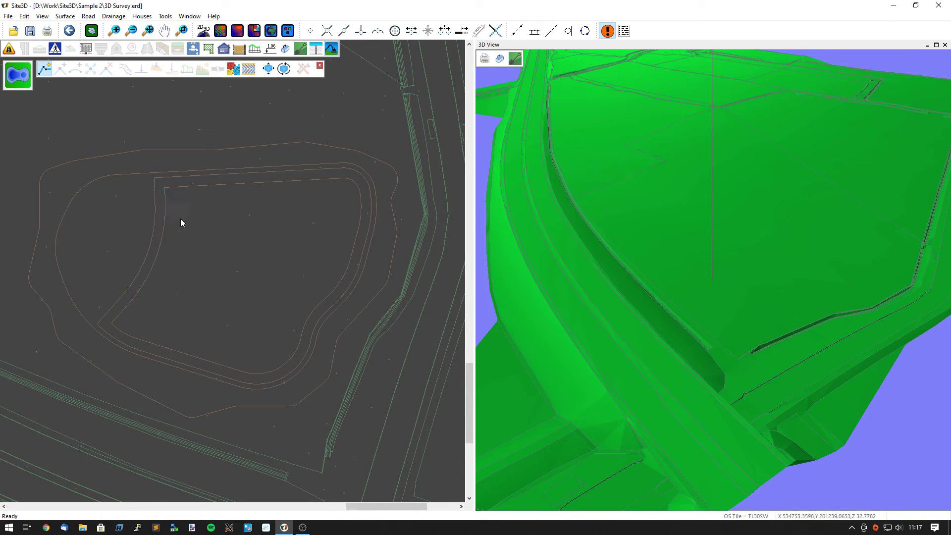
click(134, 171)
right_click(305, 267)
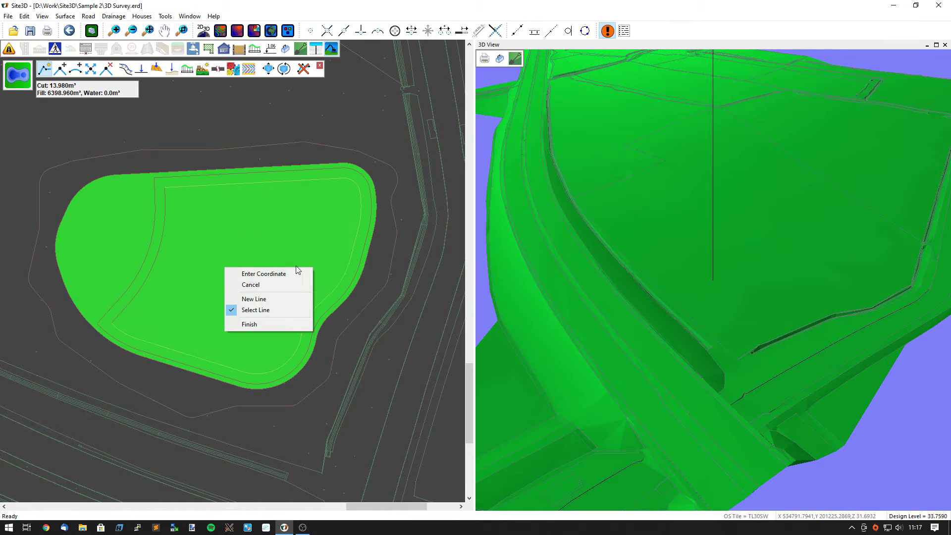
click(254, 325)
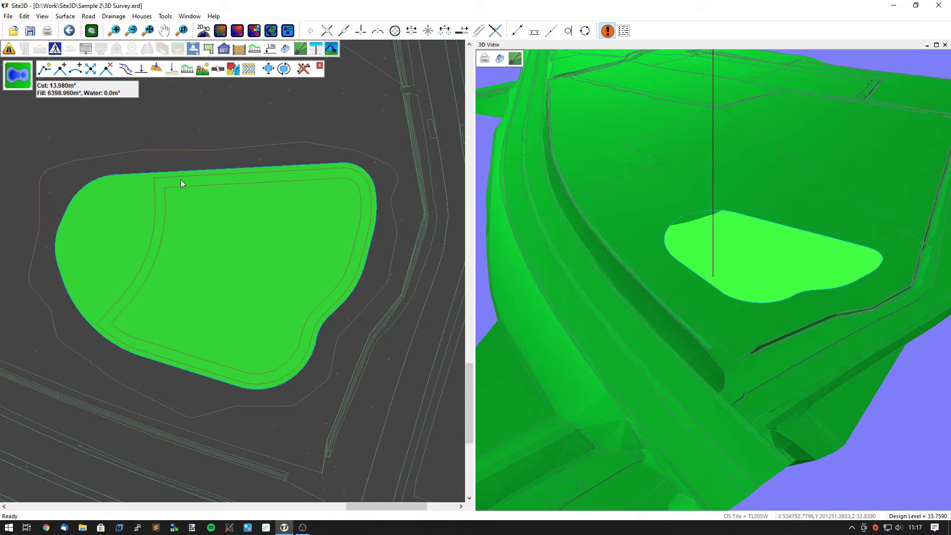
Create a parallel inside the pond's outer line, snapped to the upper corner vertex of the outer curved divider line.
click(45, 68)
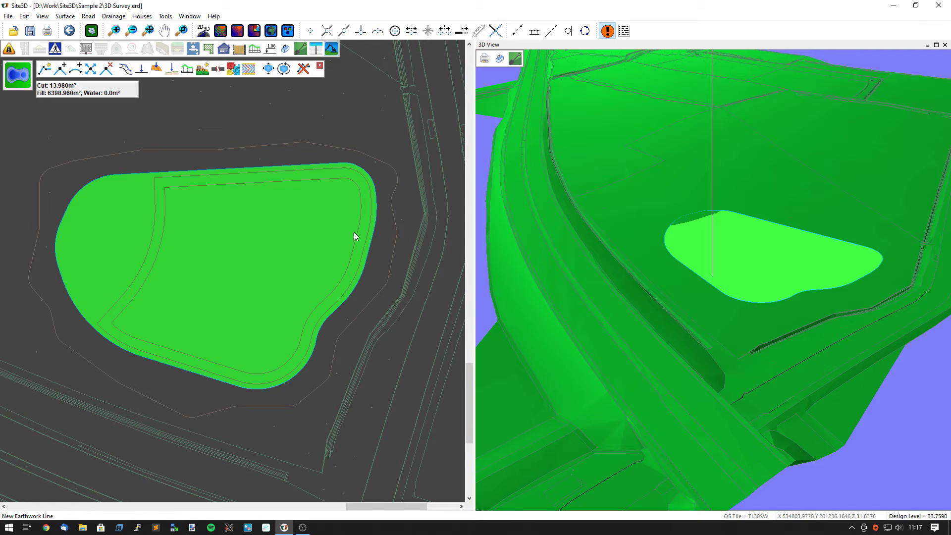
click(126, 70)
click(142, 173)
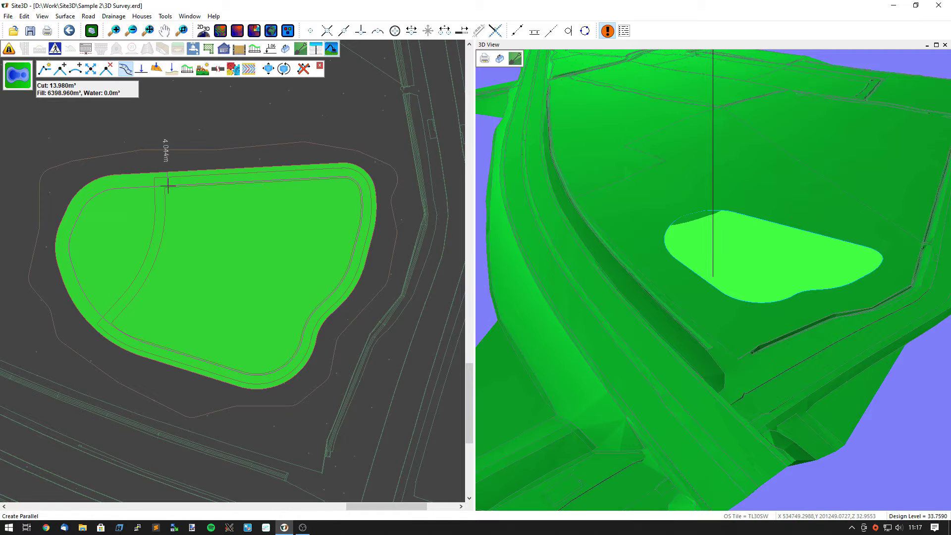
click(310, 31)
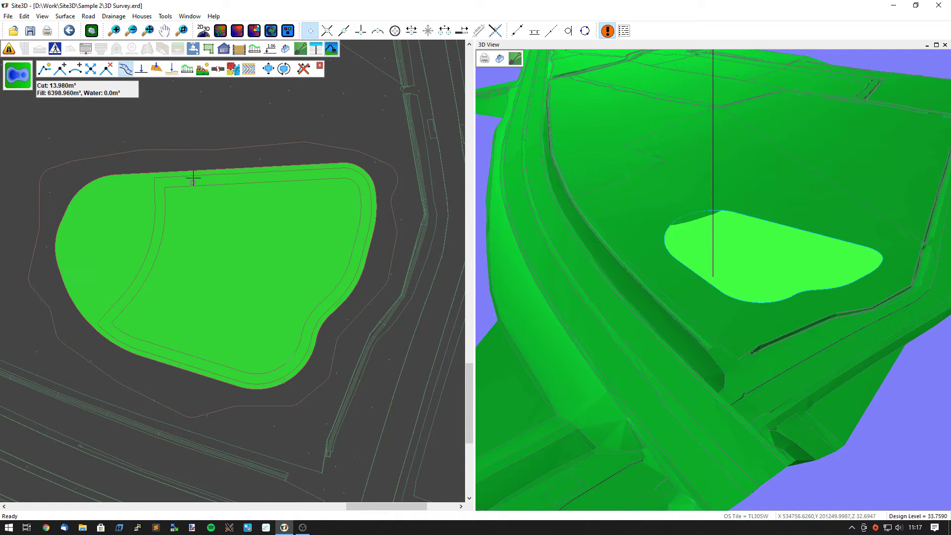
click(154, 179)
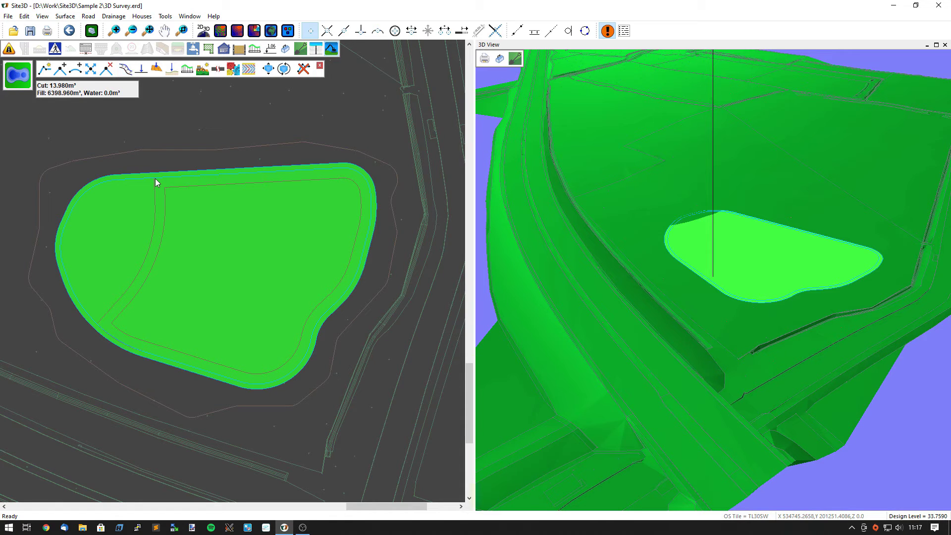
Create a second parallel inside the first one, using a manual offset of 3 on the Right side.
click(127, 70)
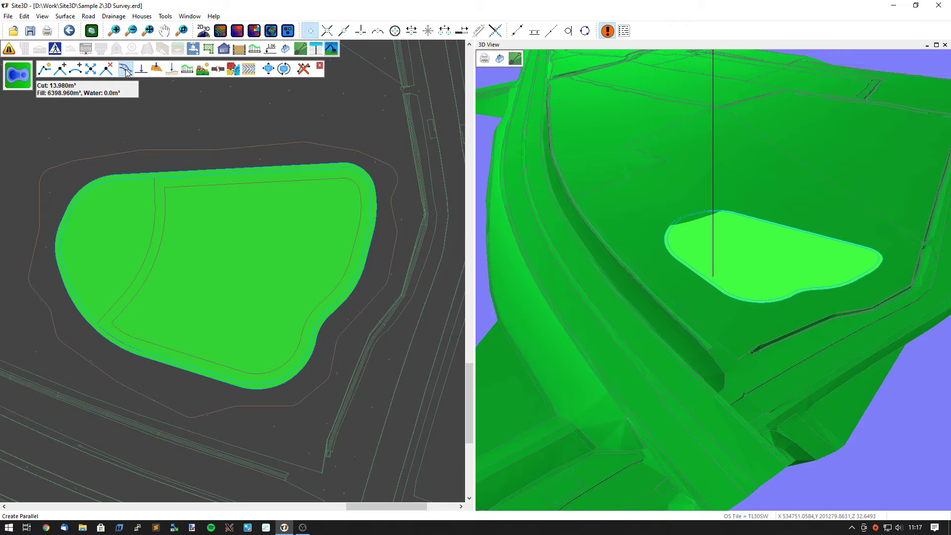
click(137, 185)
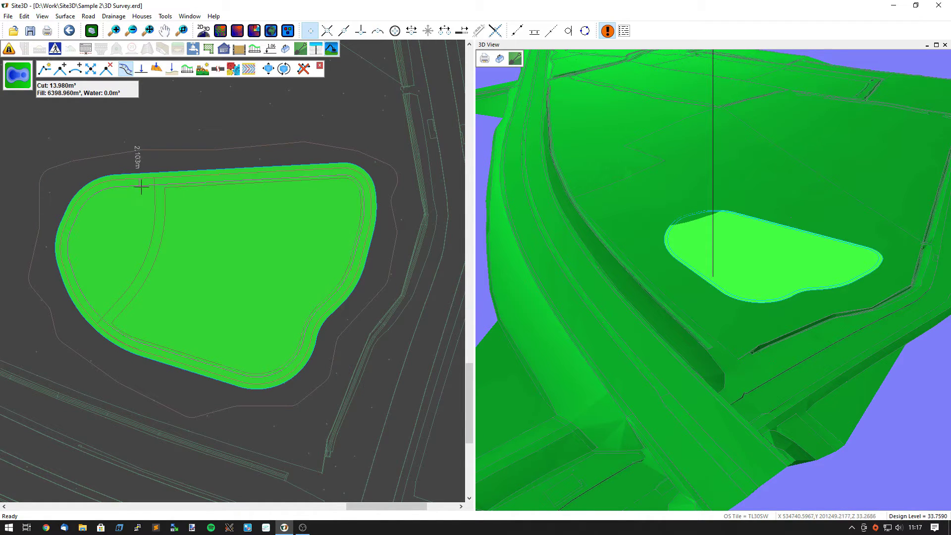
click(310, 30)
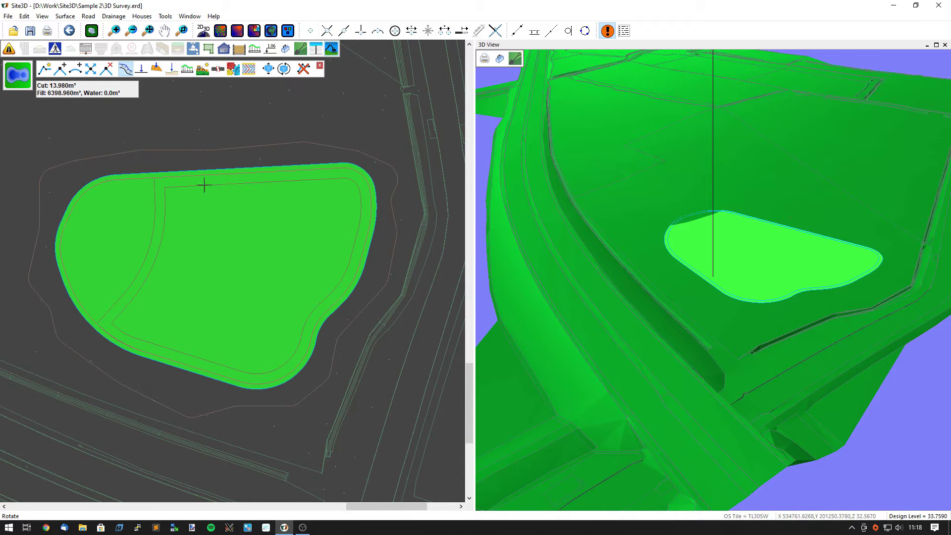
right_click(176, 191)
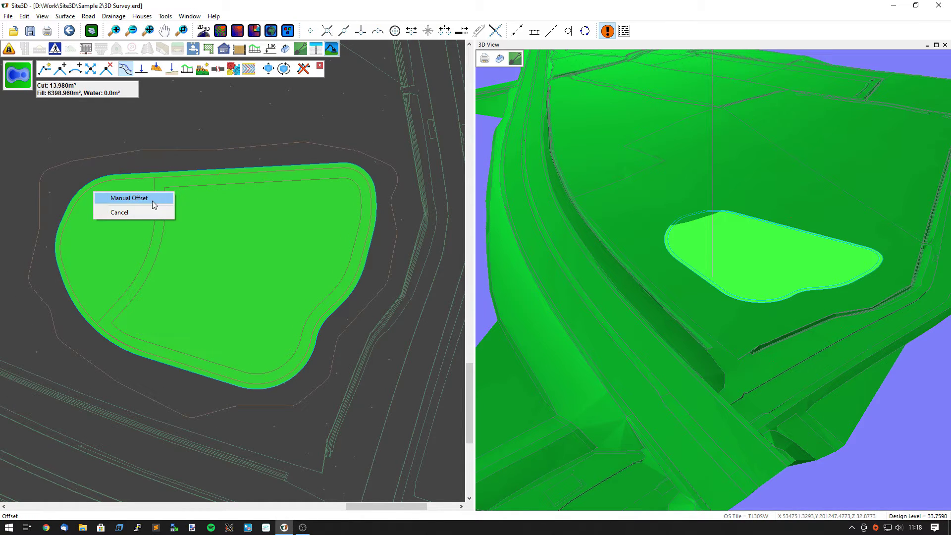
click(153, 200)
text(3)
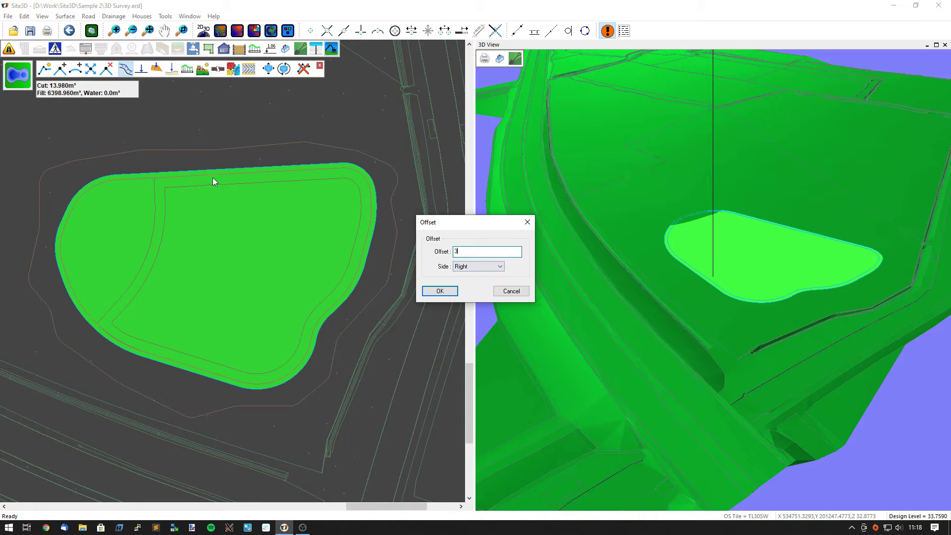
click(439, 291)
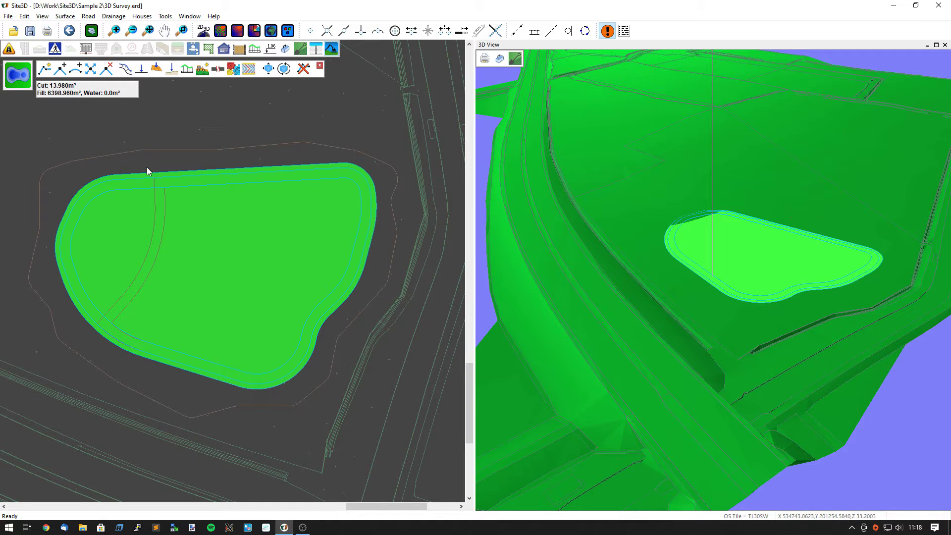
Split the first parallel line where the outer curved divider meets it and delete the section on the rounded western end.
click(219, 71)
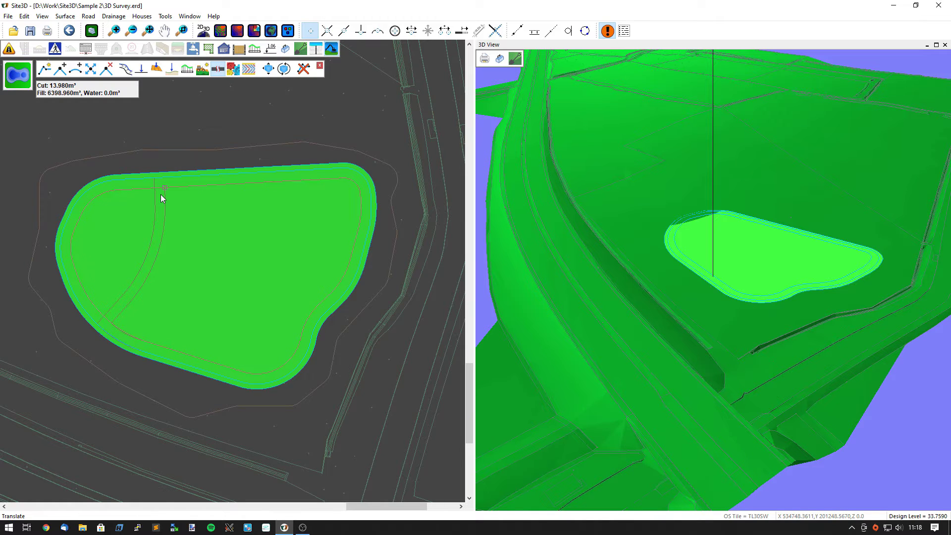
scroll(163, 193, up, 4)
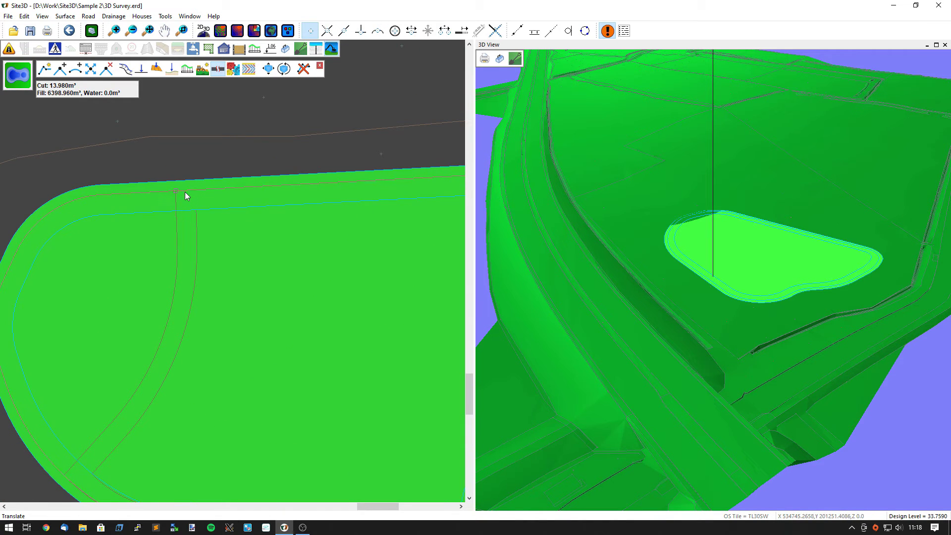
click(177, 191)
middle_drag(138, 320, 176, 274)
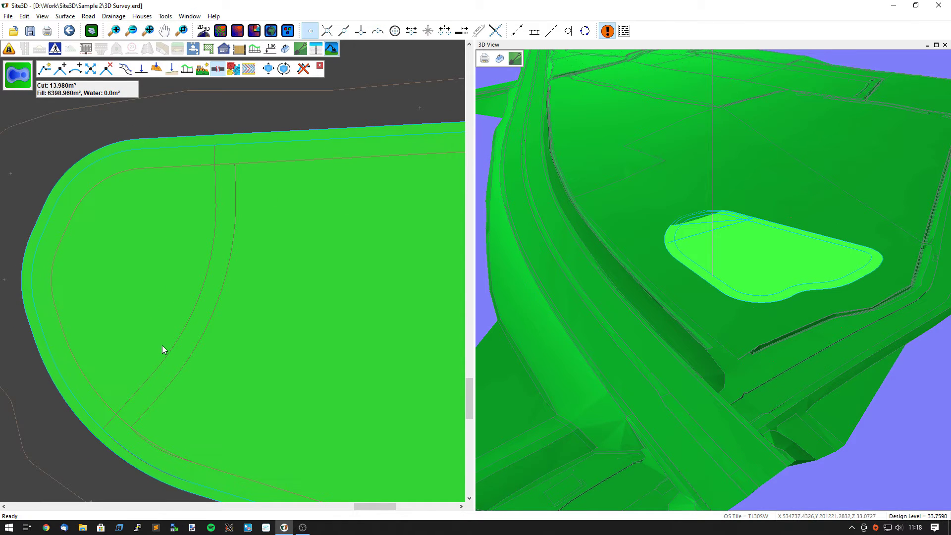
click(302, 70)
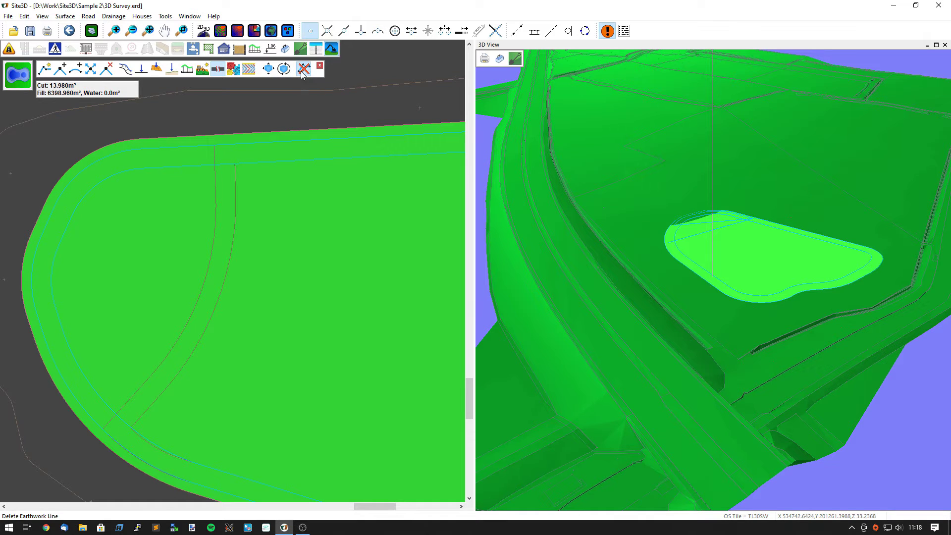
click(182, 150)
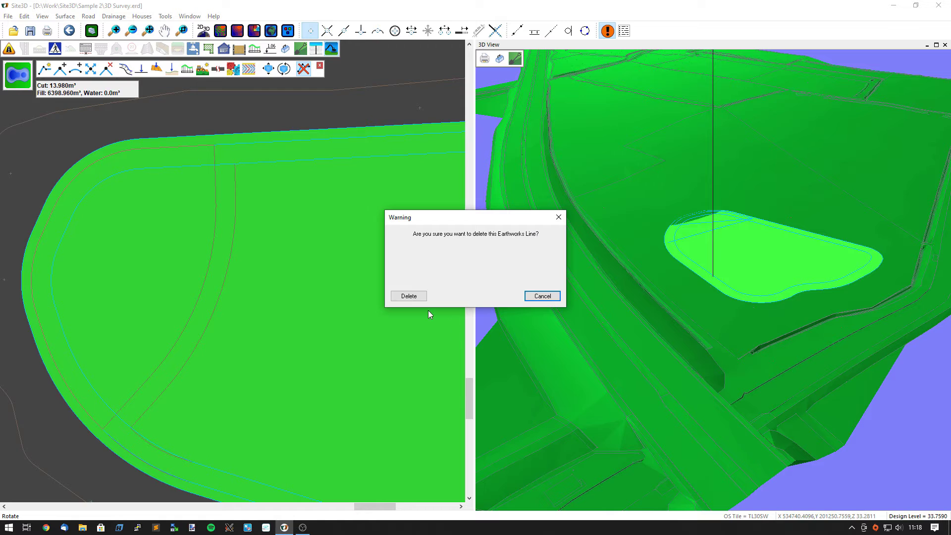
click(418, 297)
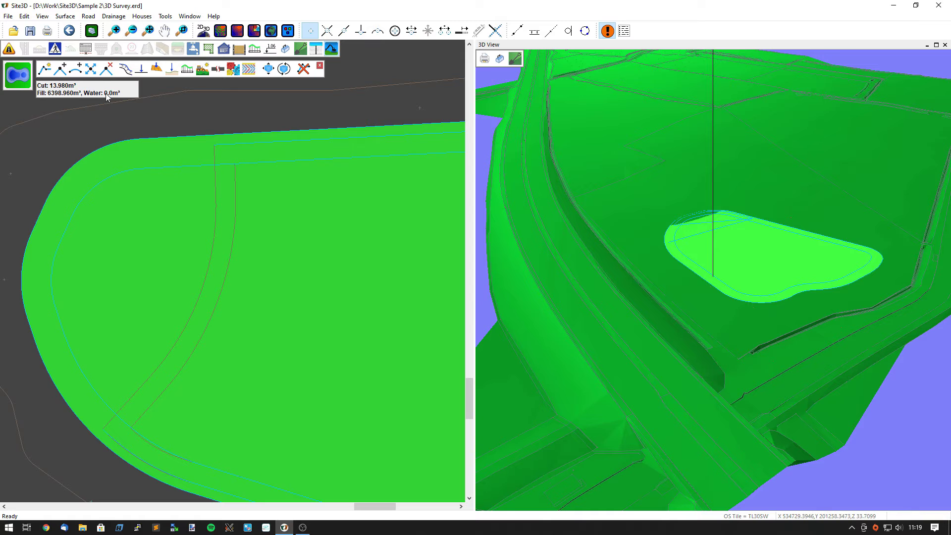
Split the 3 m offset line at both ends of the inner curved divider and delete its rounded western section.
click(218, 69)
click(233, 159)
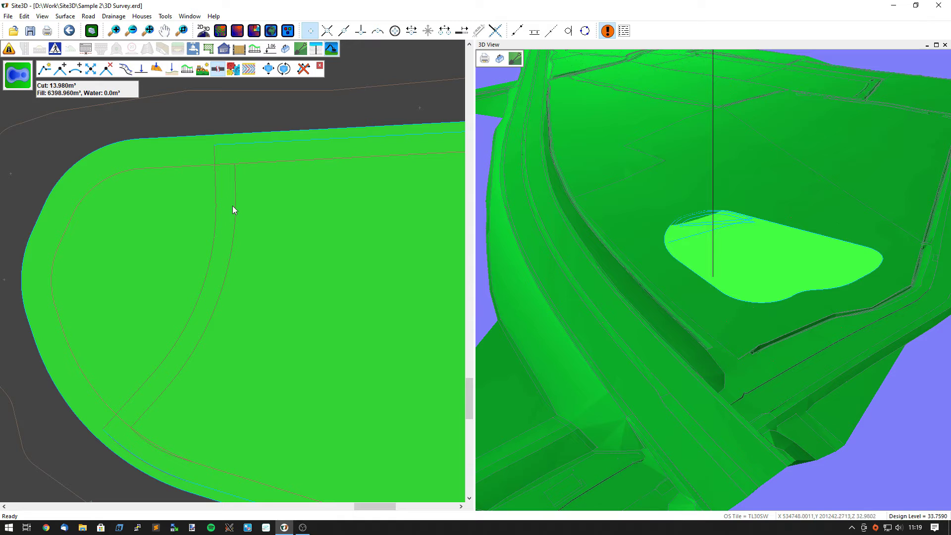
click(129, 424)
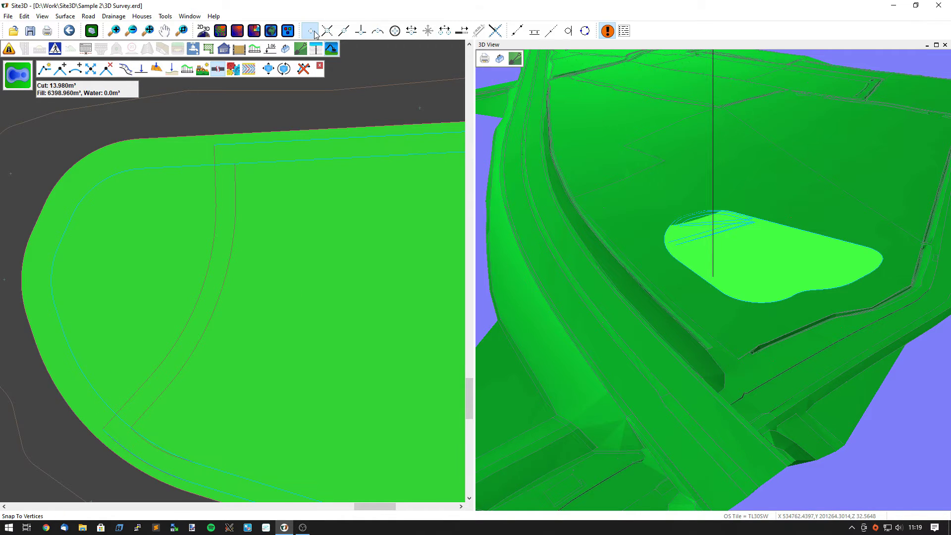
click(304, 68)
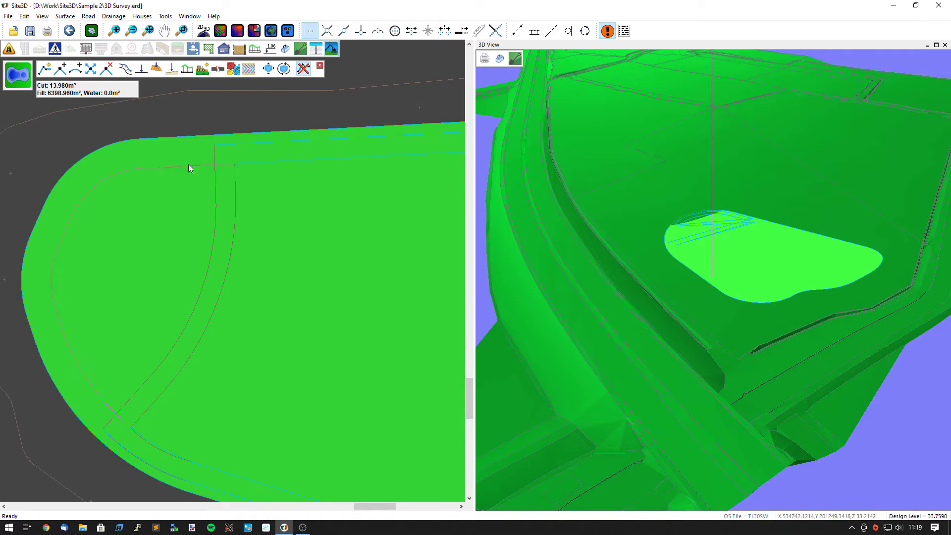
click(163, 194)
click(403, 299)
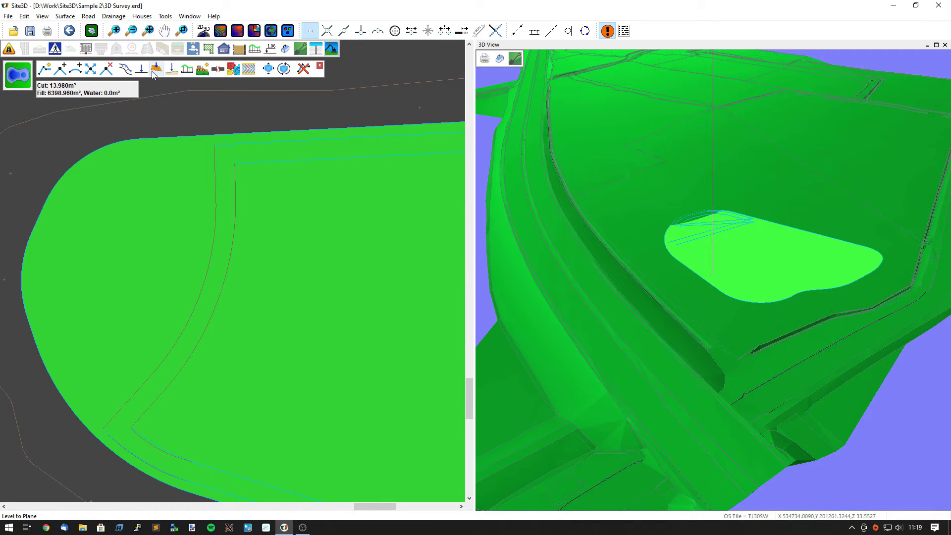
Draw an open earthwork line joining the cut ends of the innermost line, and curve its corner to match the inner divider arc.
click(45, 71)
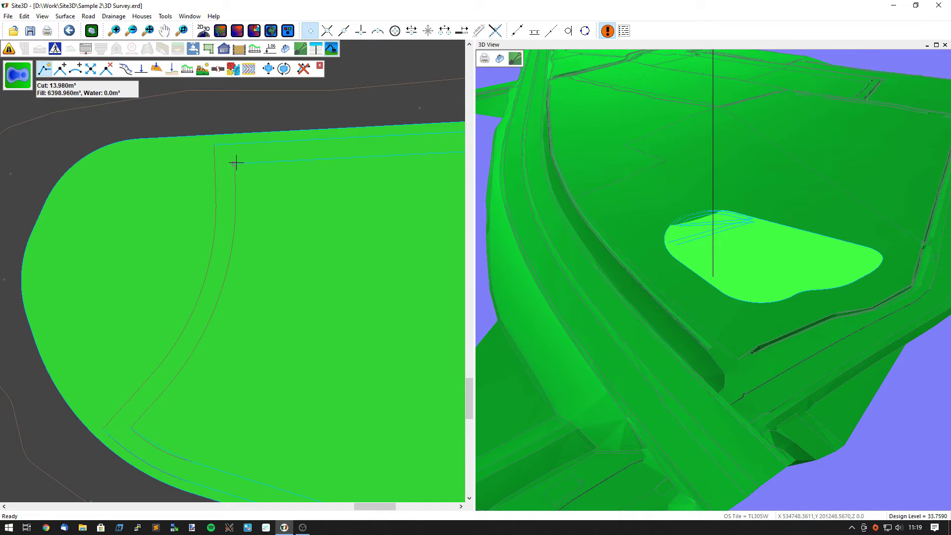
right_click(287, 201)
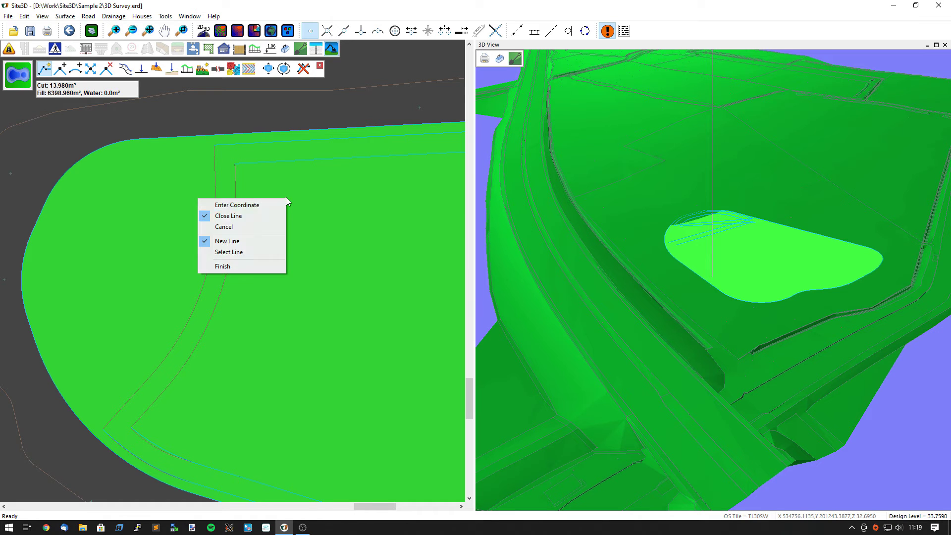
click(250, 218)
click(236, 164)
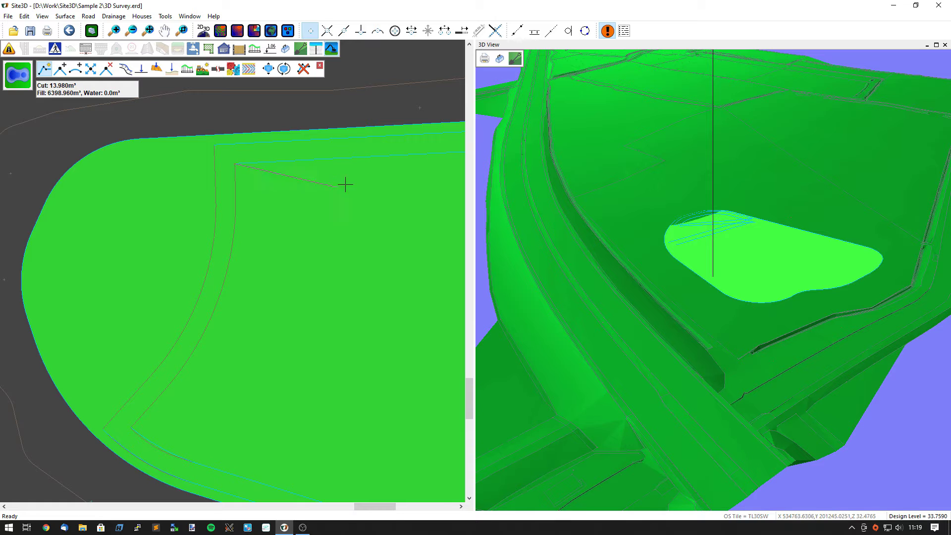
click(378, 31)
click(239, 307)
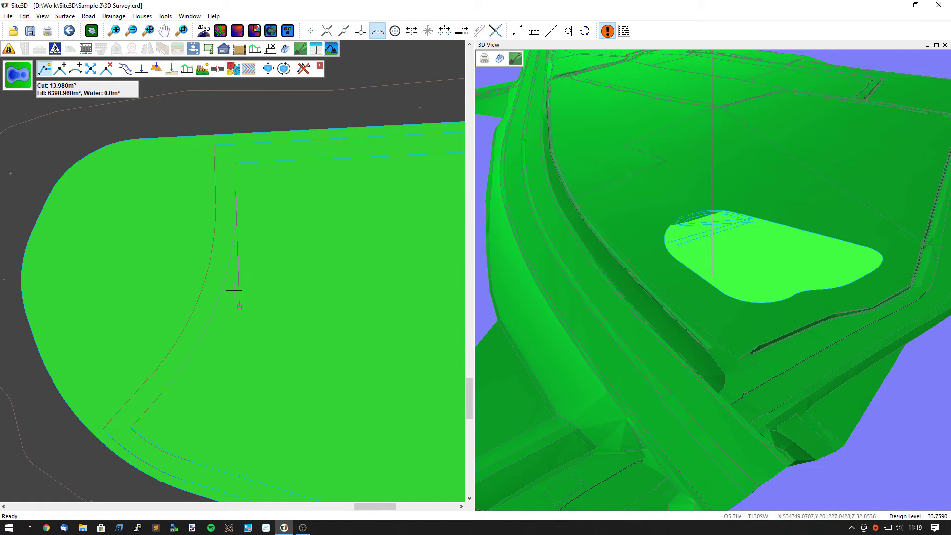
click(312, 33)
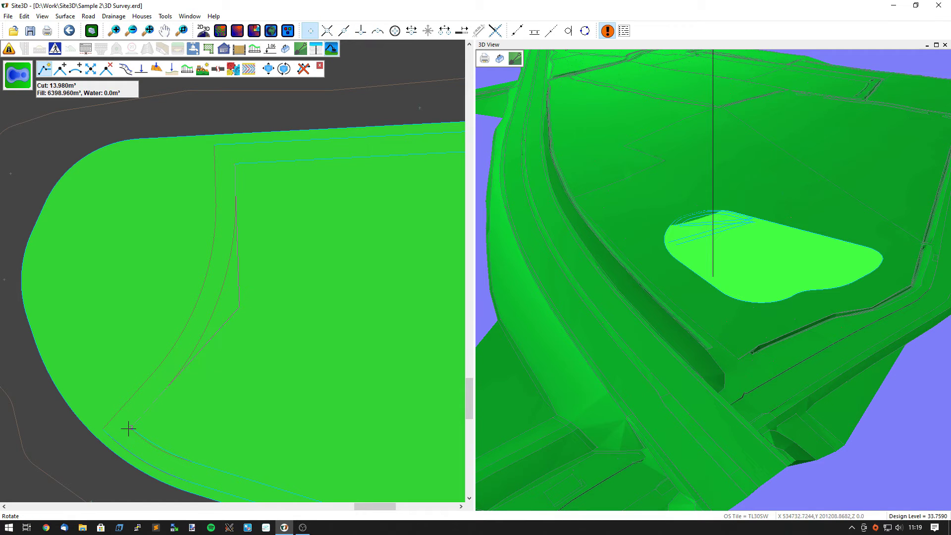
right_click(241, 368)
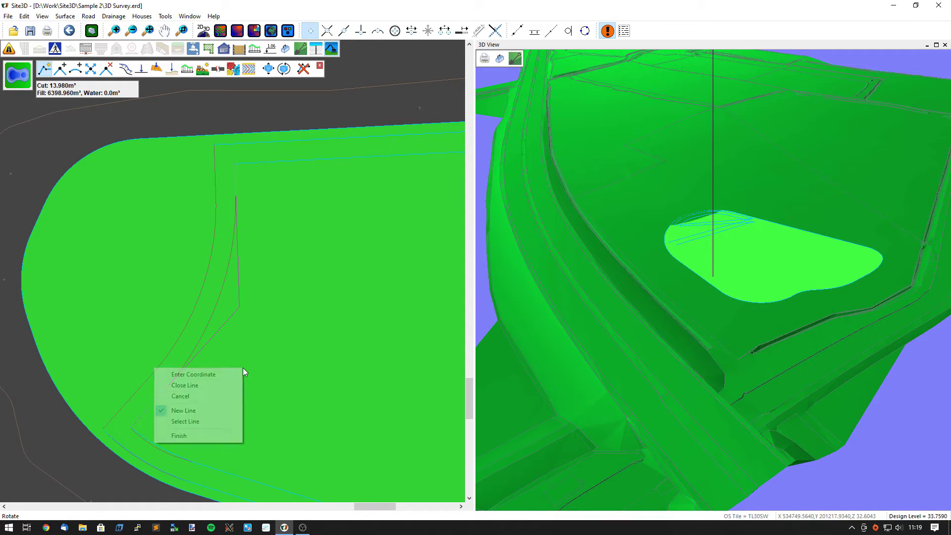
click(190, 437)
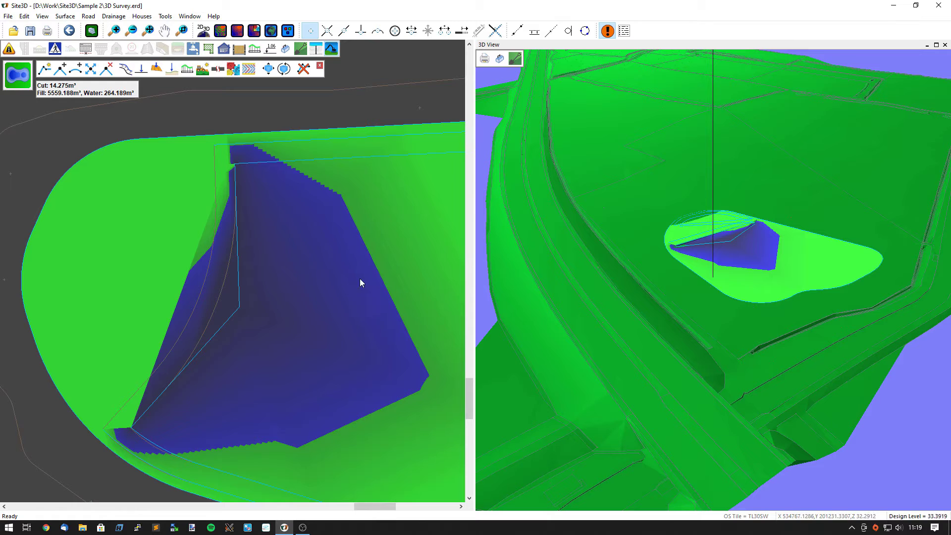
click(82, 72)
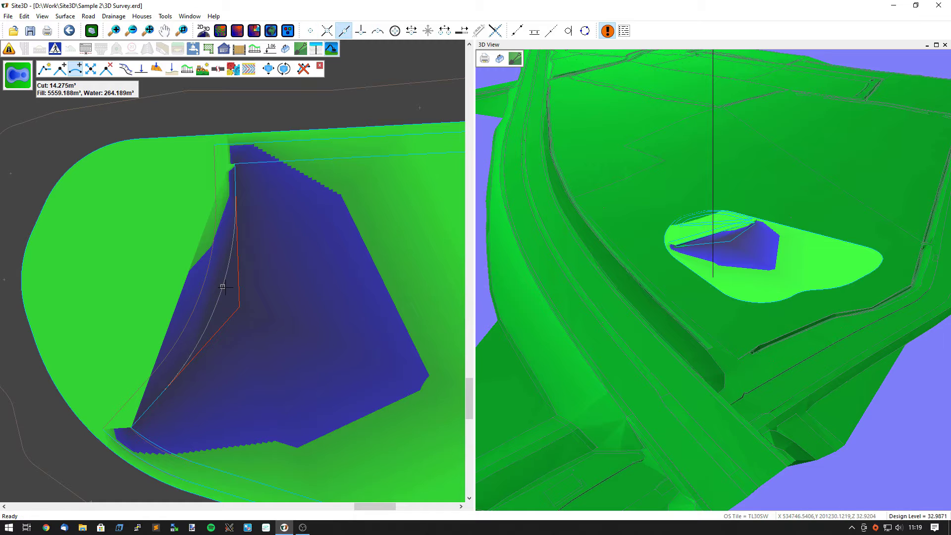
click(223, 286)
Draw an open earthwork line joining the cut ends of the first parallel line, with one corner beside the outer curved divider.
click(45, 71)
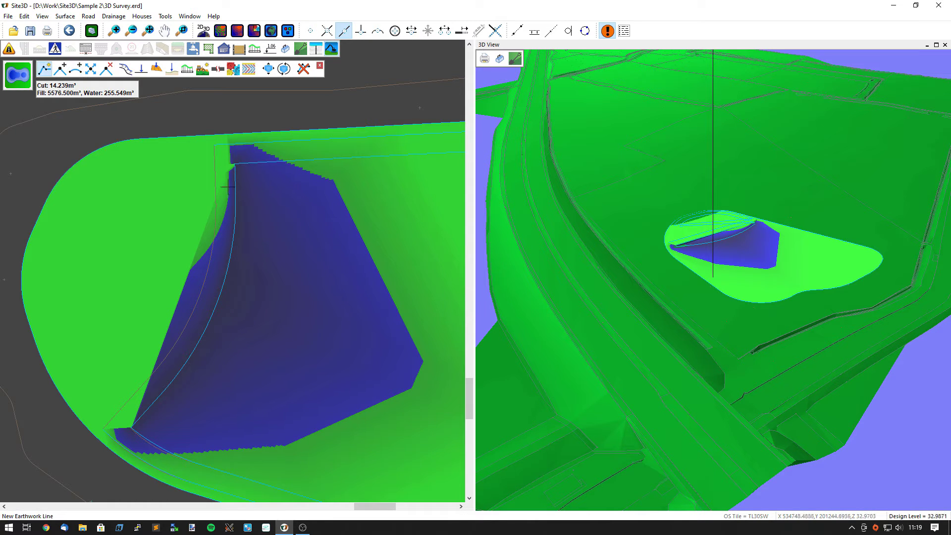
right_click(193, 208)
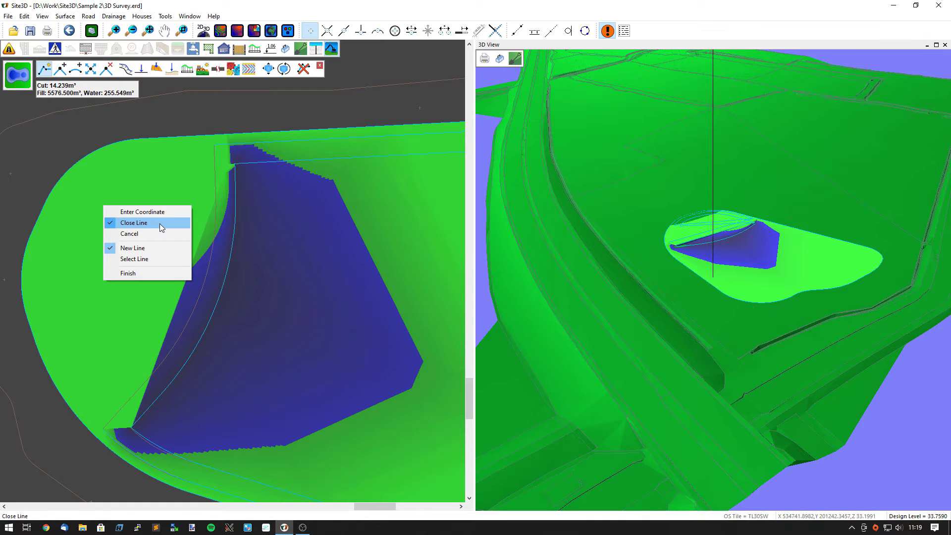
click(160, 227)
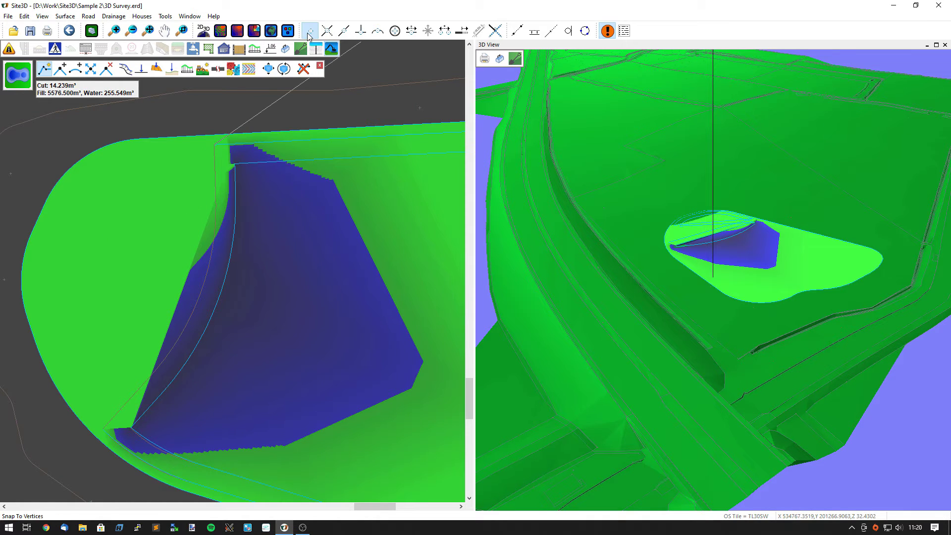
click(377, 31)
click(219, 297)
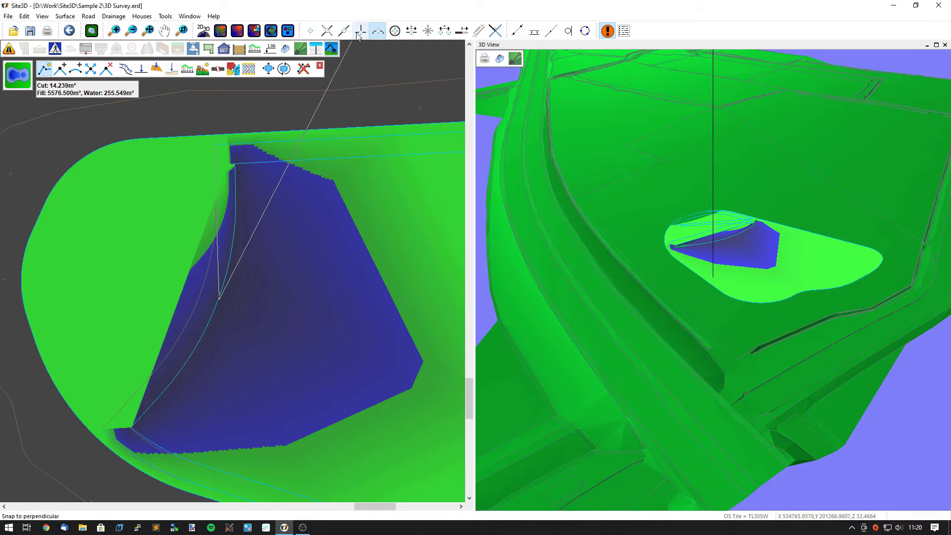
click(310, 31)
click(105, 427)
right_click(191, 319)
click(155, 389)
Curve the new line's corner to match the outer divider arc.
click(75, 69)
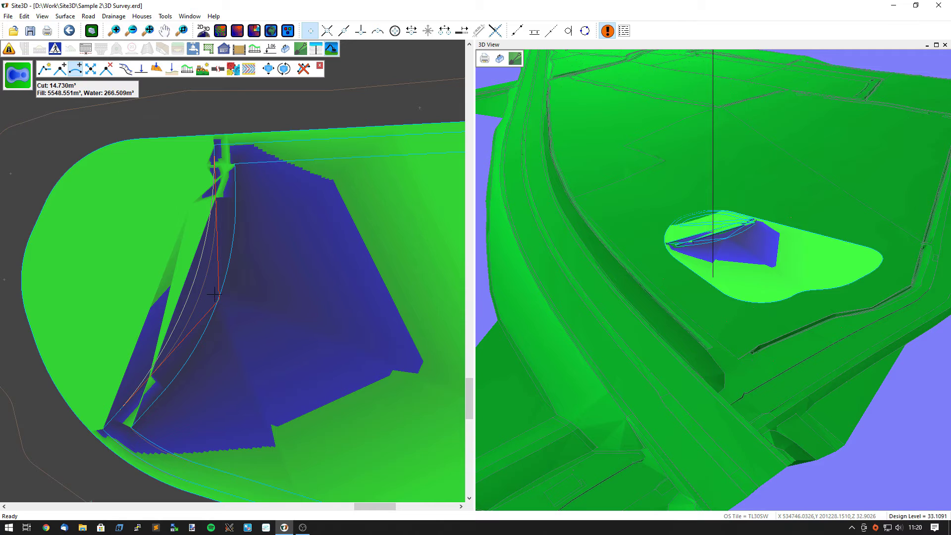
click(343, 30)
click(207, 272)
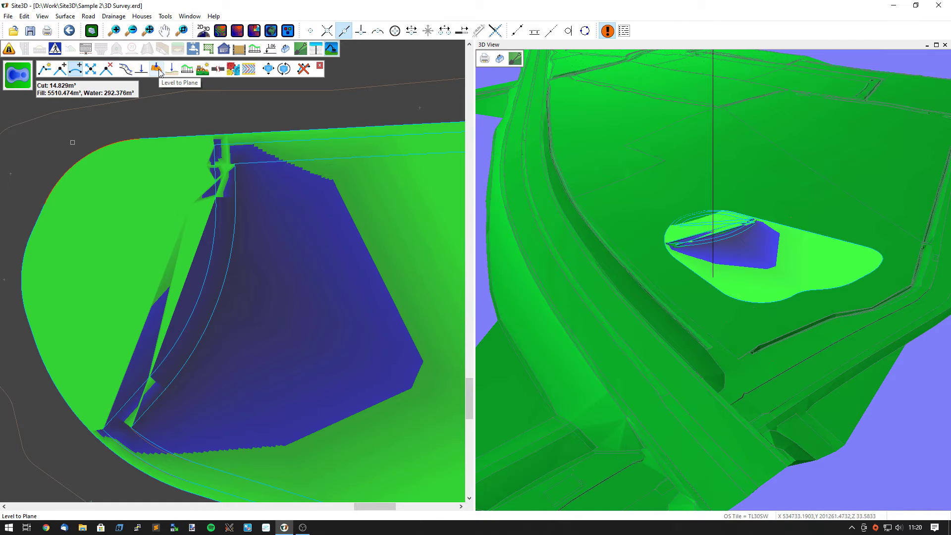
Set the level of the innermost parallel line to 30.
click(142, 71)
click(299, 165)
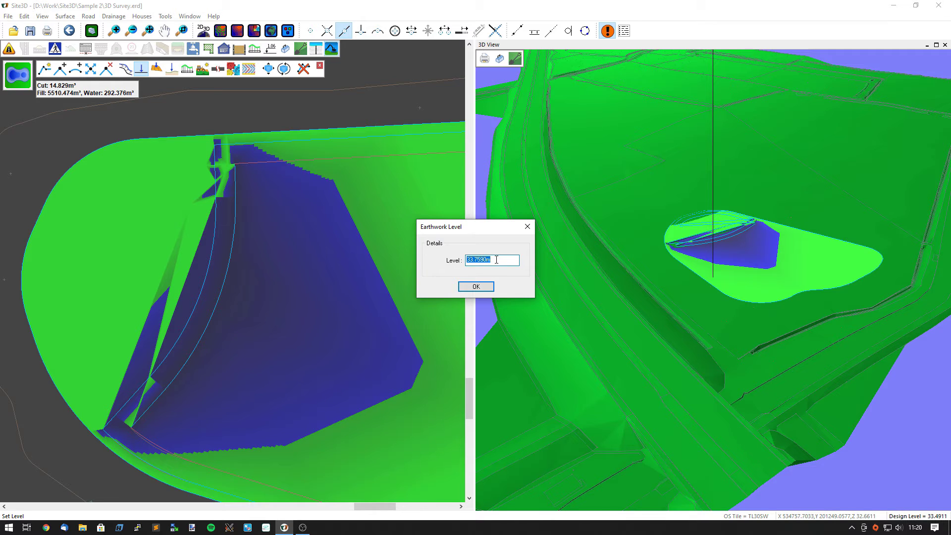
text(30)
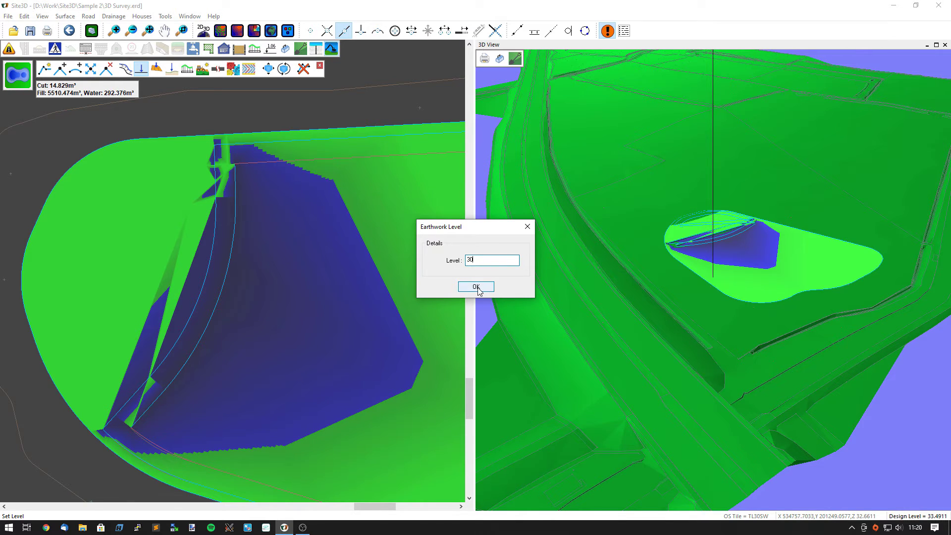
click(476, 288)
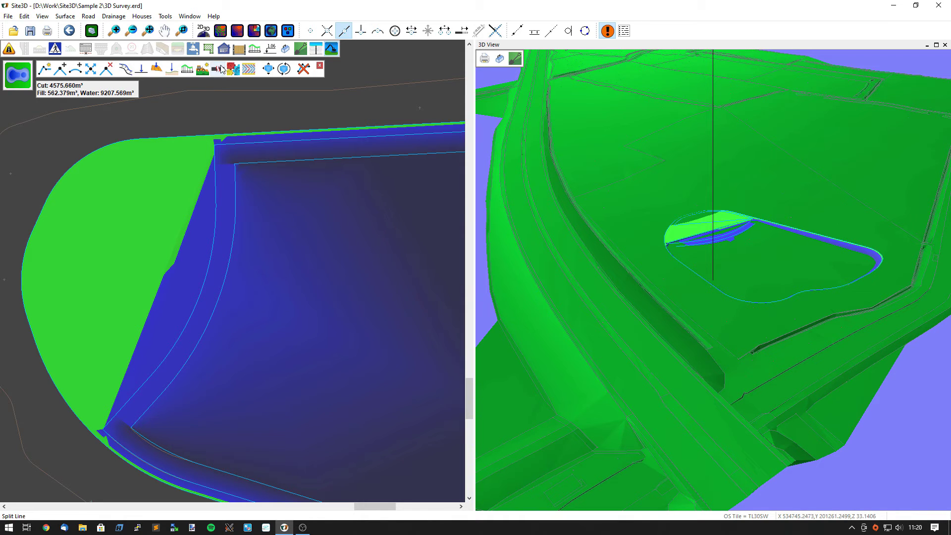
Set the level of the first parallel line, just inside the pond outline, to 31.
click(137, 73)
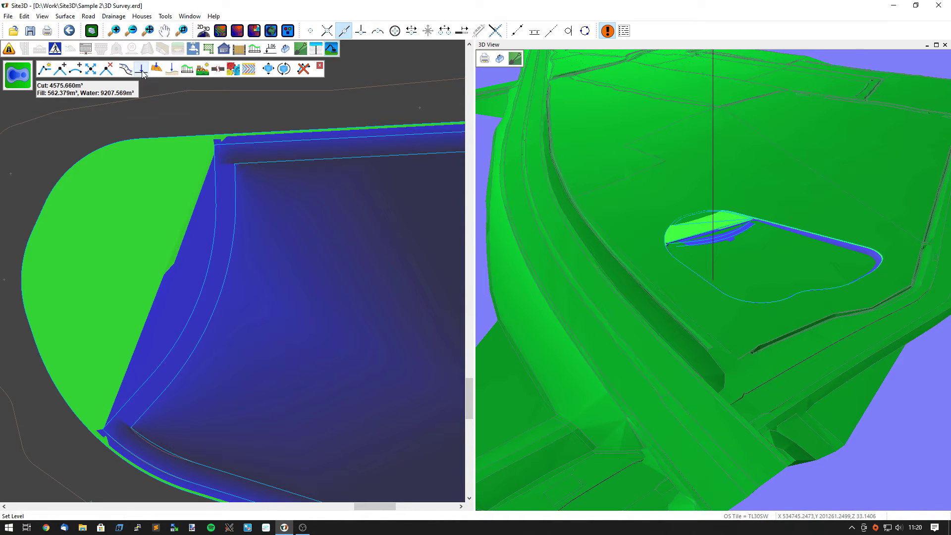
click(282, 145)
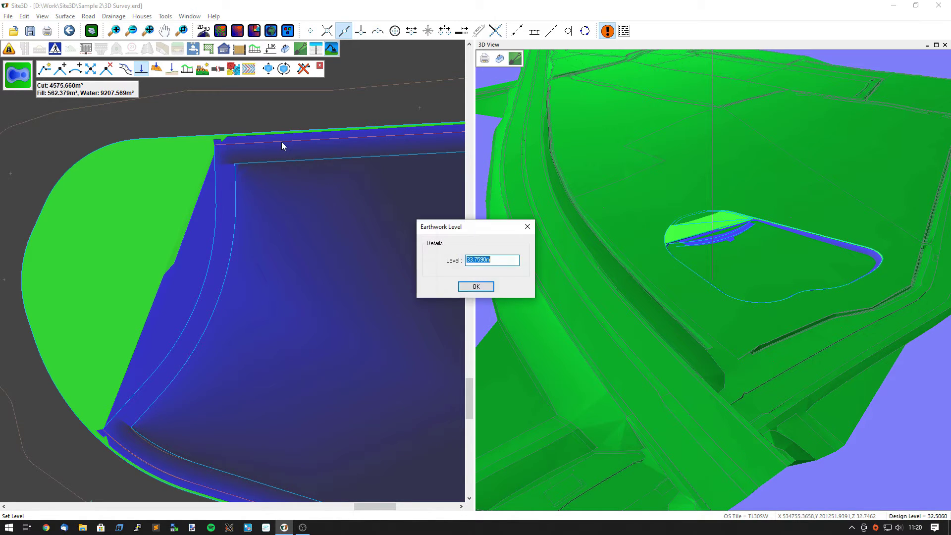
text(31)
click(468, 287)
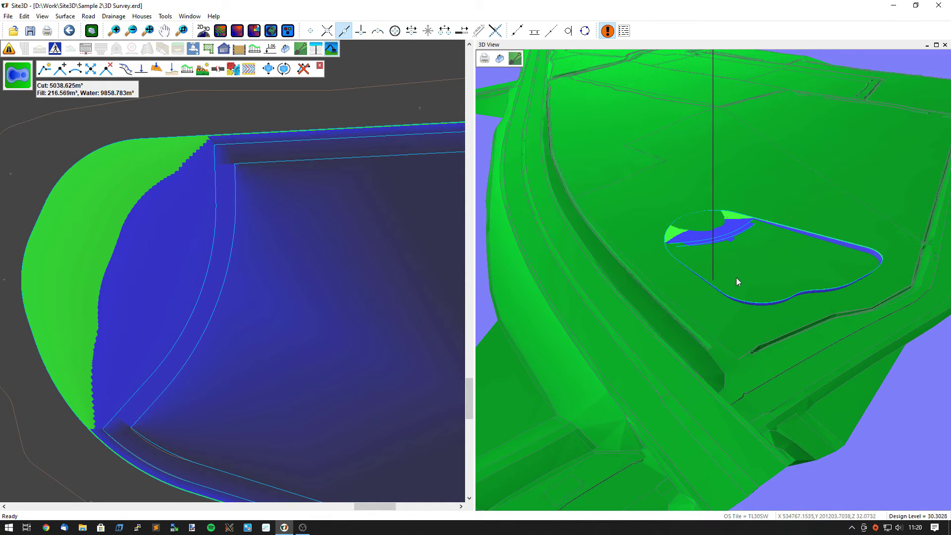
Hide the shaded survey surface so the 3D view shows the pond earthworks on their own.
drag(757, 263, 747, 269)
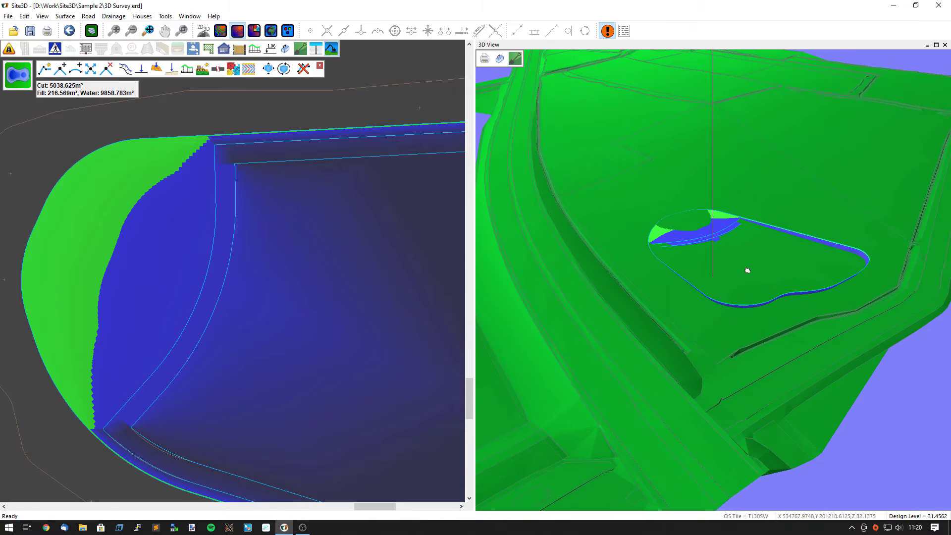
click(240, 34)
scroll(764, 287, up, 5)
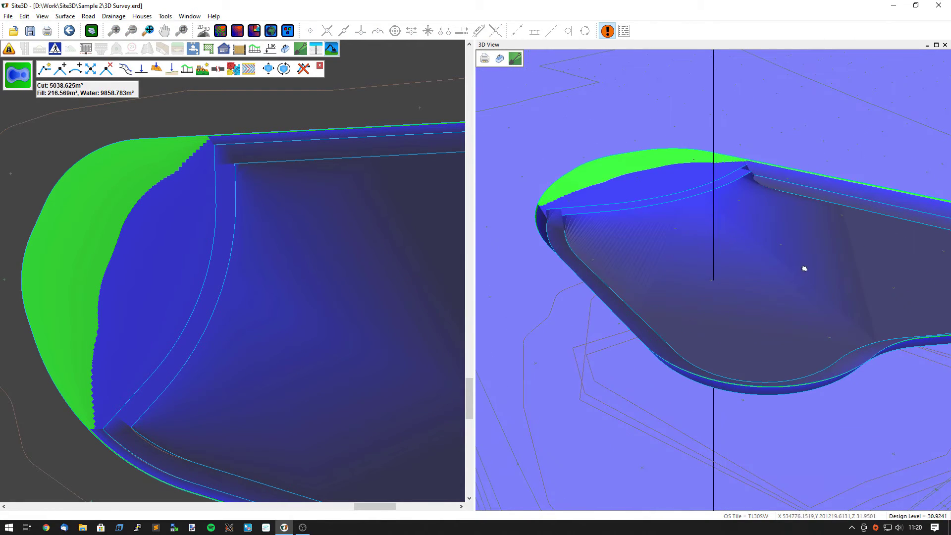
scroll(810, 292, down, 3)
drag(810, 292, 811, 301)
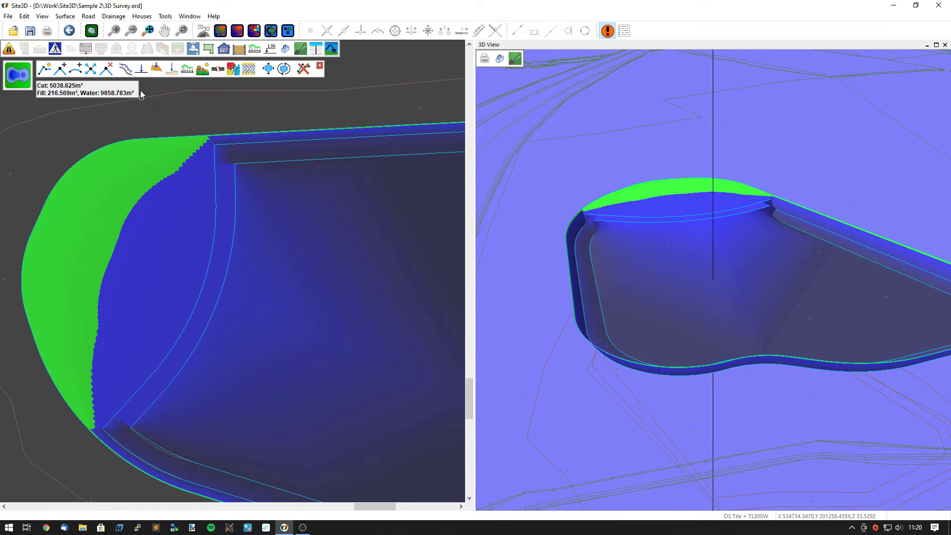
Set the level of the pond's outer boundary line to 31.
click(146, 72)
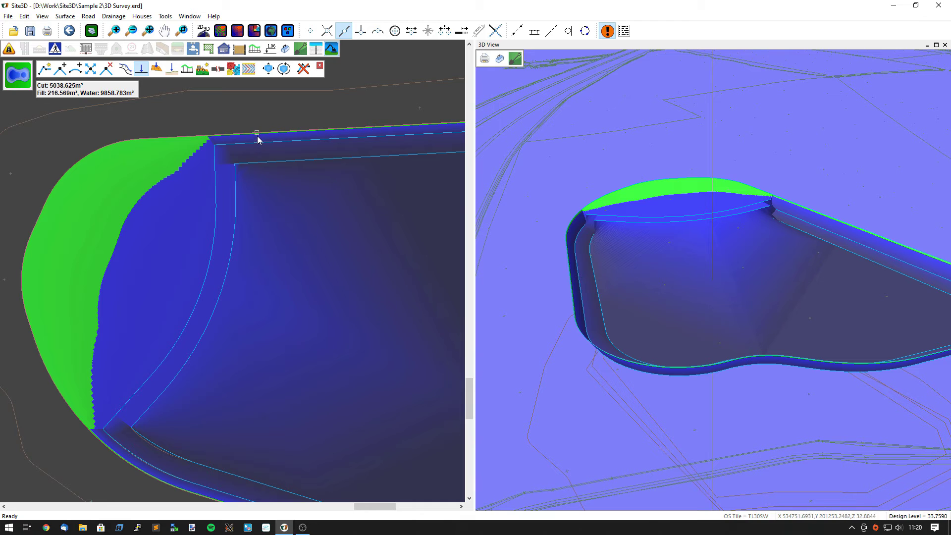
click(203, 136)
text(31)
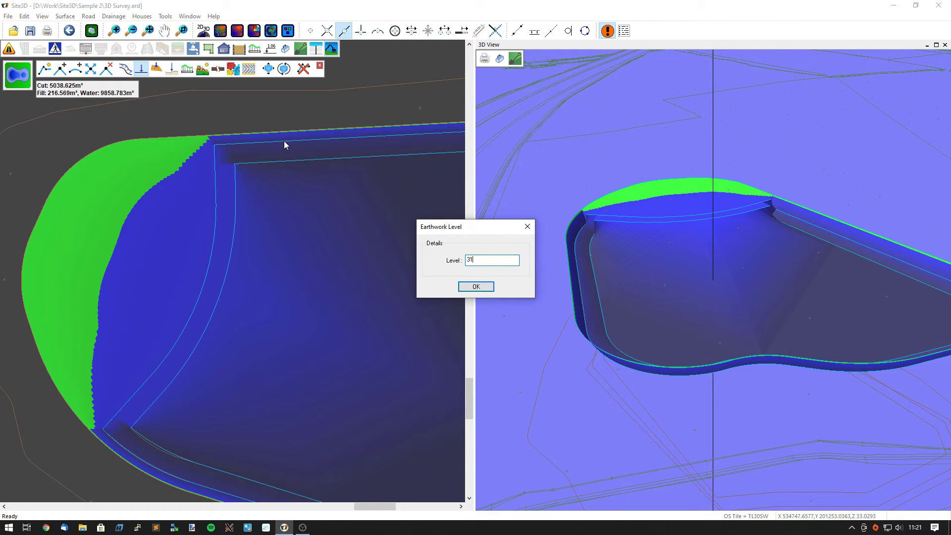
click(469, 286)
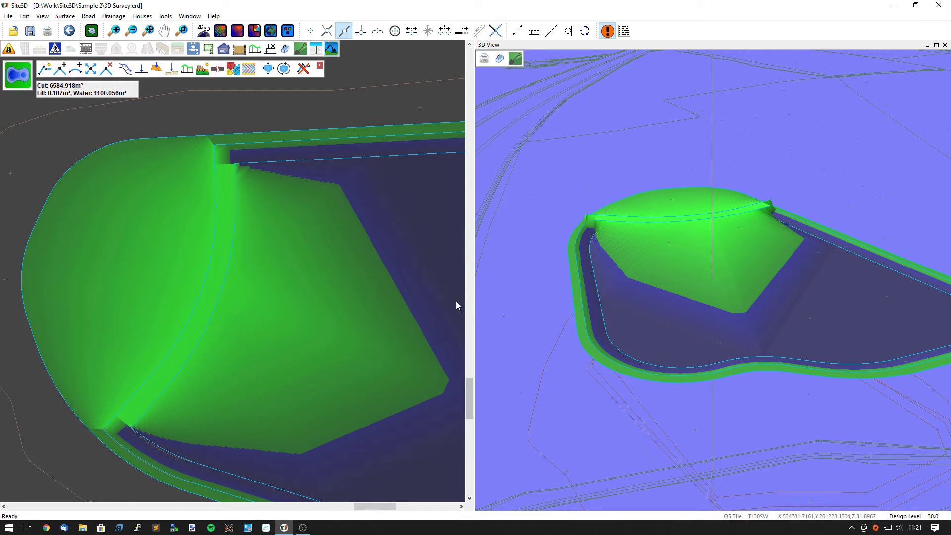
Set the level of the inner curved divider line to 30.
click(141, 69)
click(233, 230)
text(30)
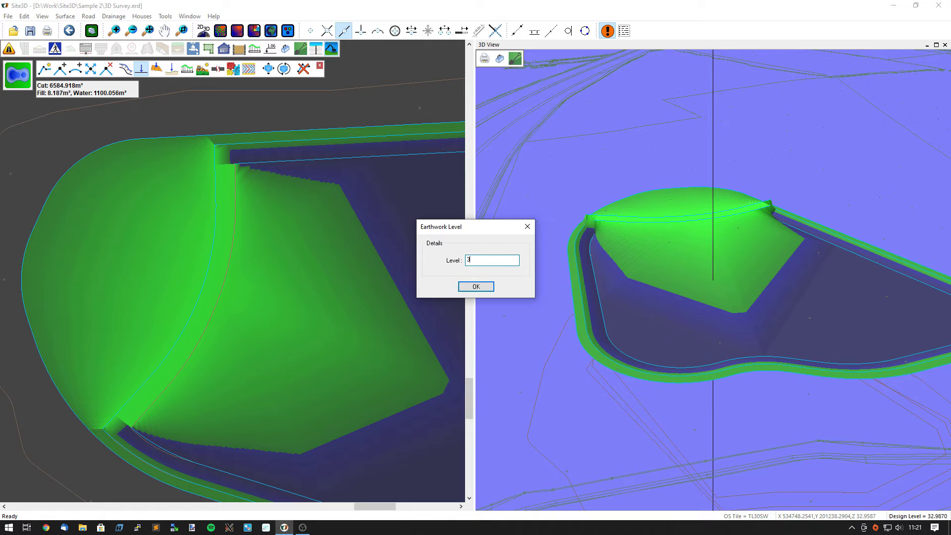
click(470, 287)
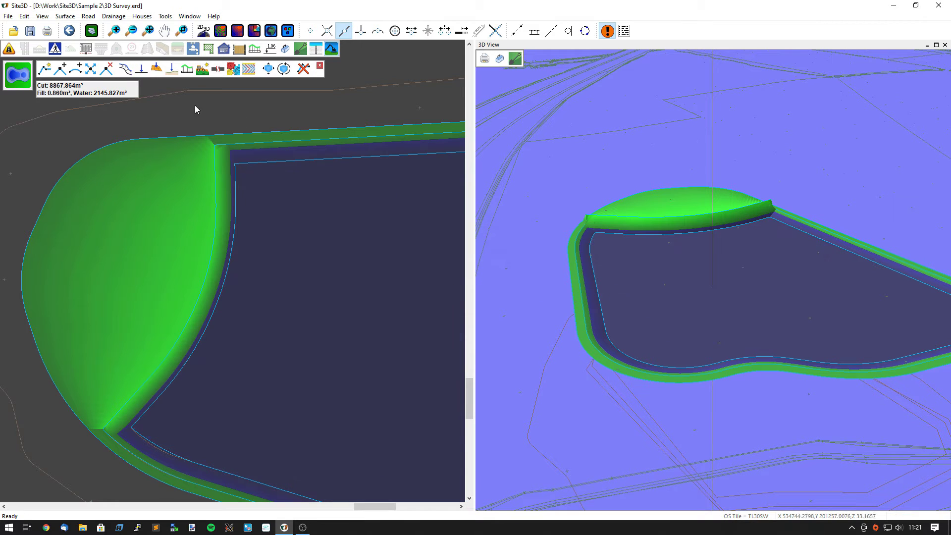
Set the level of the outer curved divider line to 31.
click(141, 69)
click(337, 234)
text(31.0m)
click(473, 286)
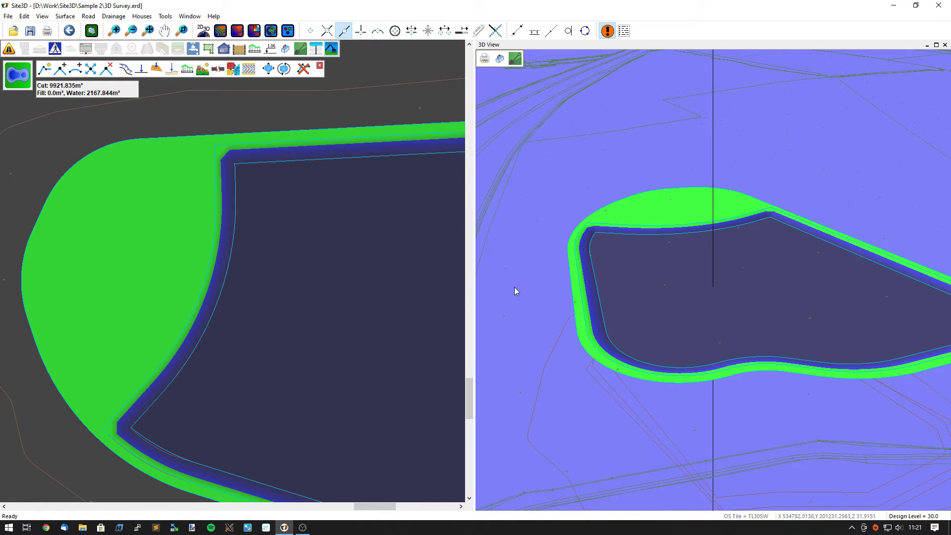
Start an interface for the pond and add a forced fill step 3 wide and 1 high, mirrored to the cut.
drag(760, 276, 732, 287)
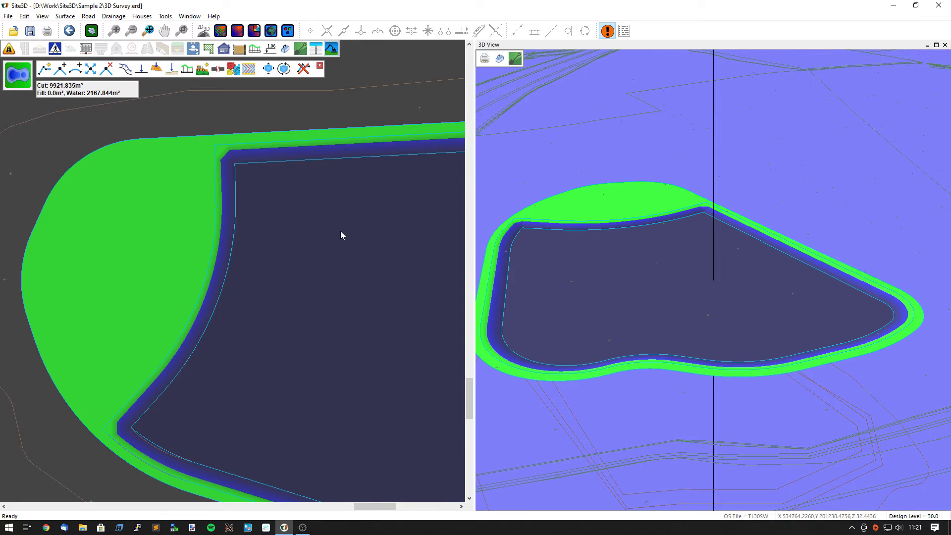
scroll(298, 221, down, 2)
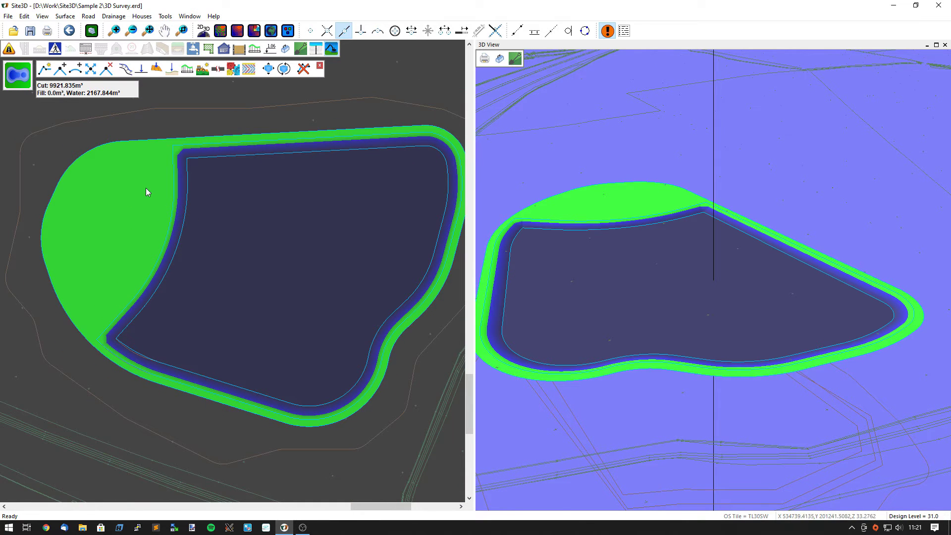
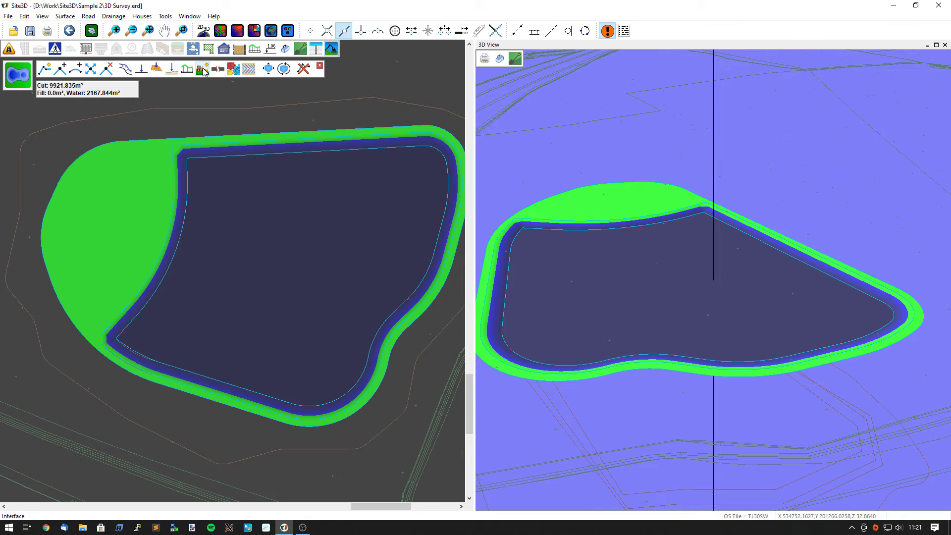
click(204, 70)
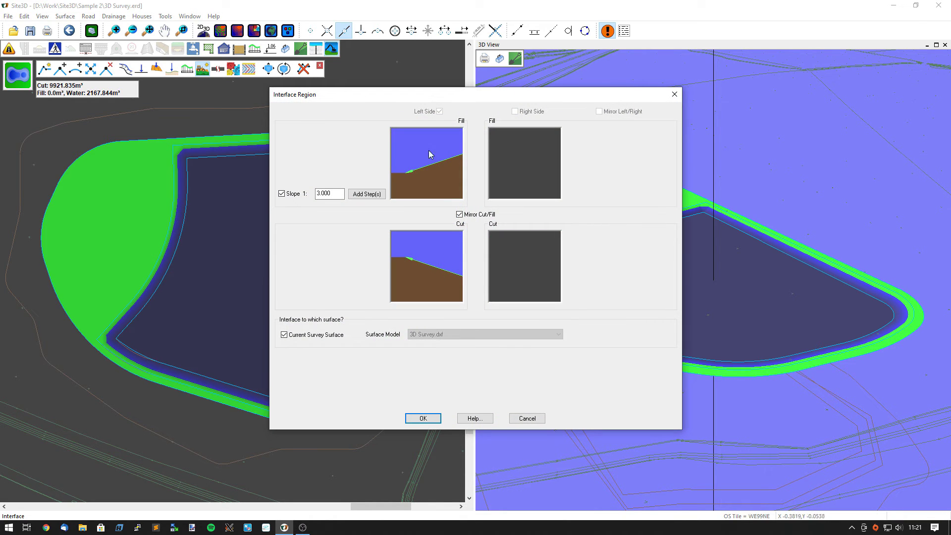
click(368, 194)
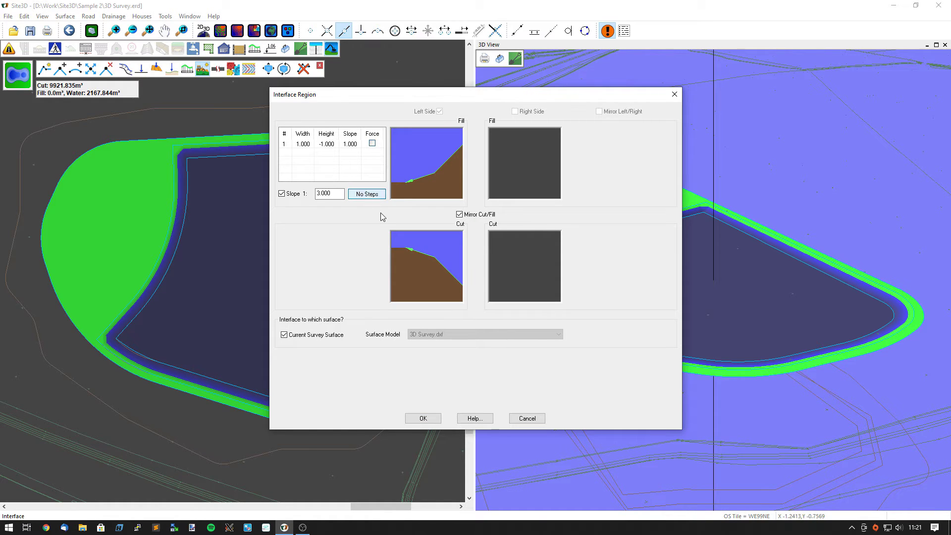
click(303, 145)
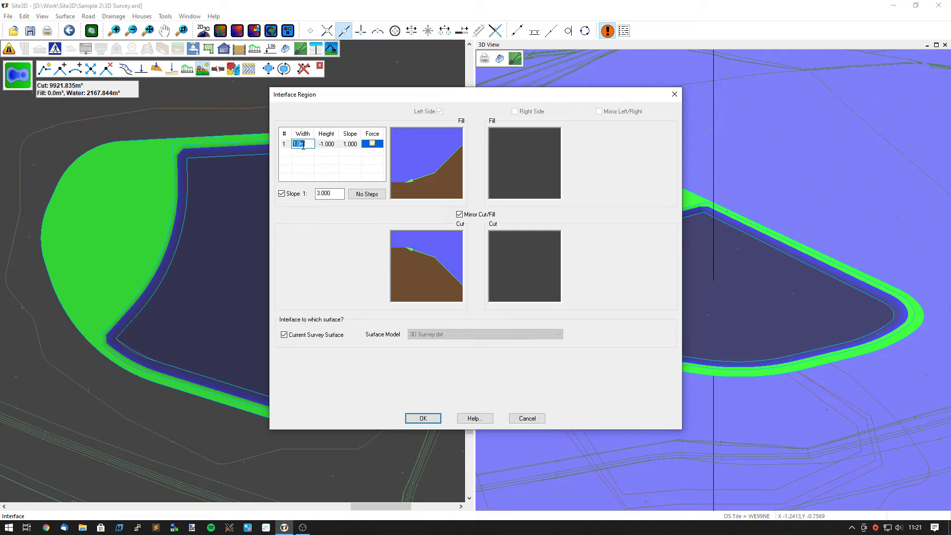
text(3)
click(329, 144)
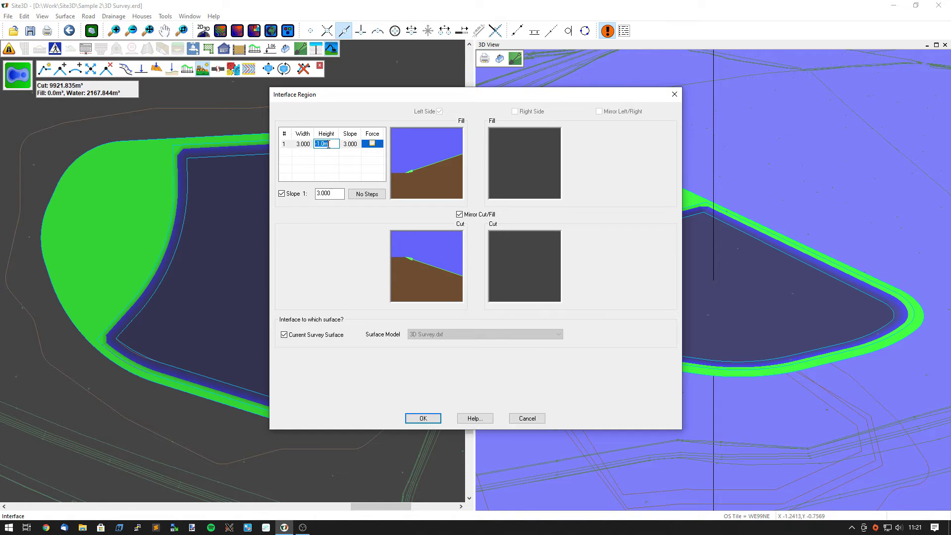
text(1)
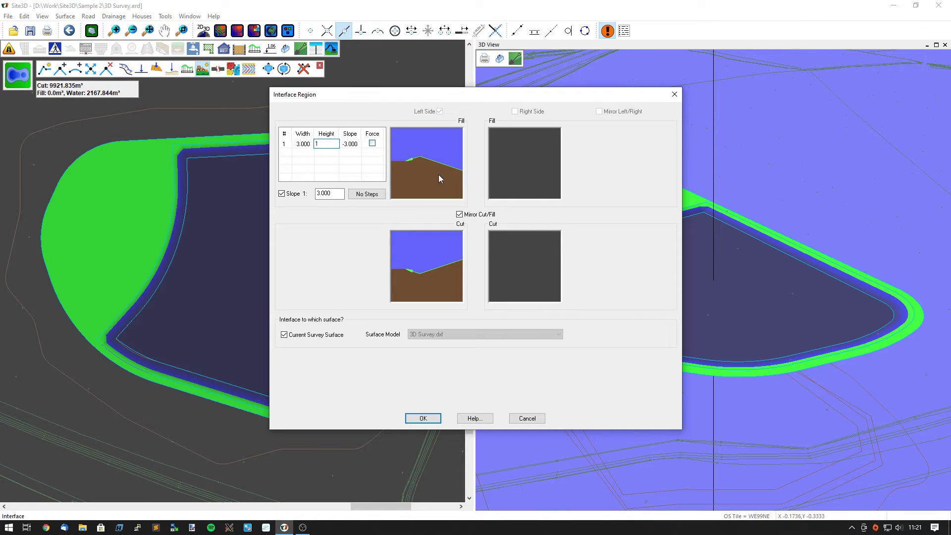
click(372, 144)
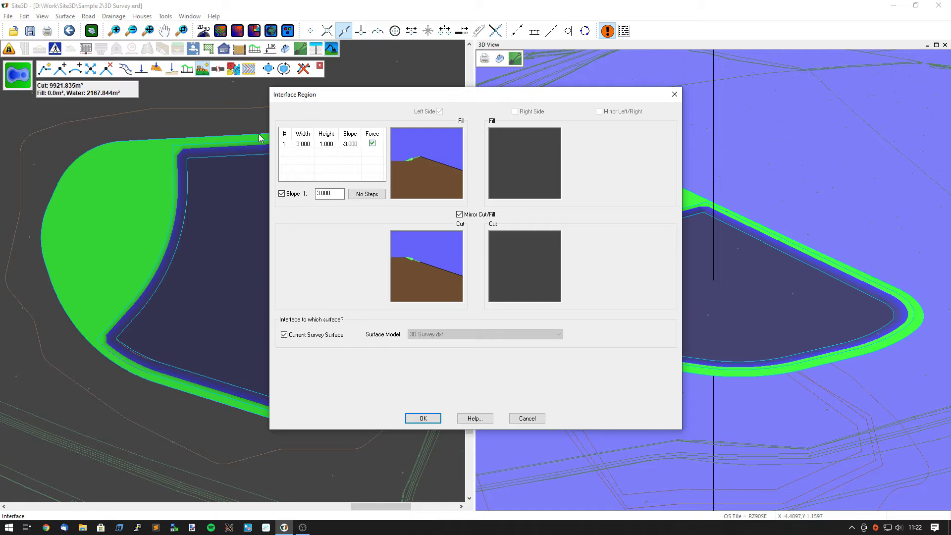
Add a second interface fill step 2 wide with a height of 0.
click(327, 153)
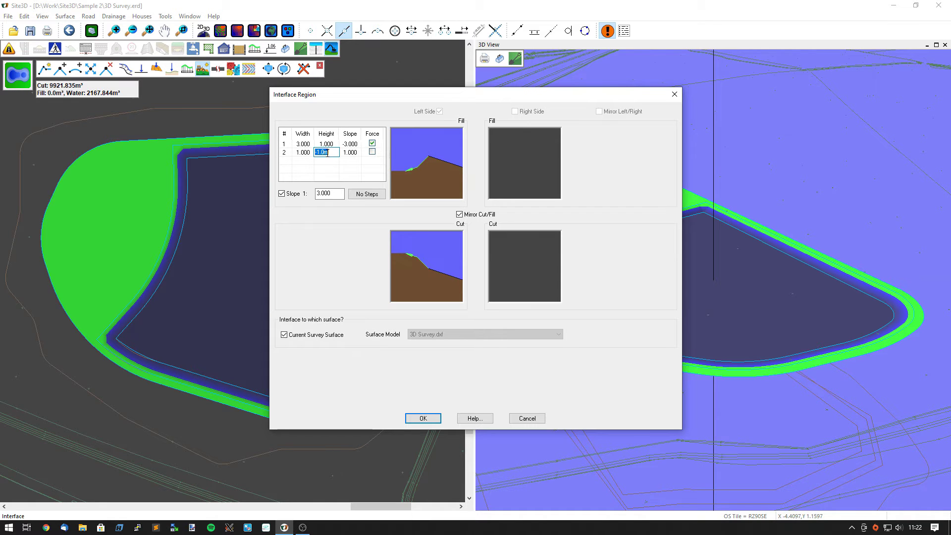
click(302, 153)
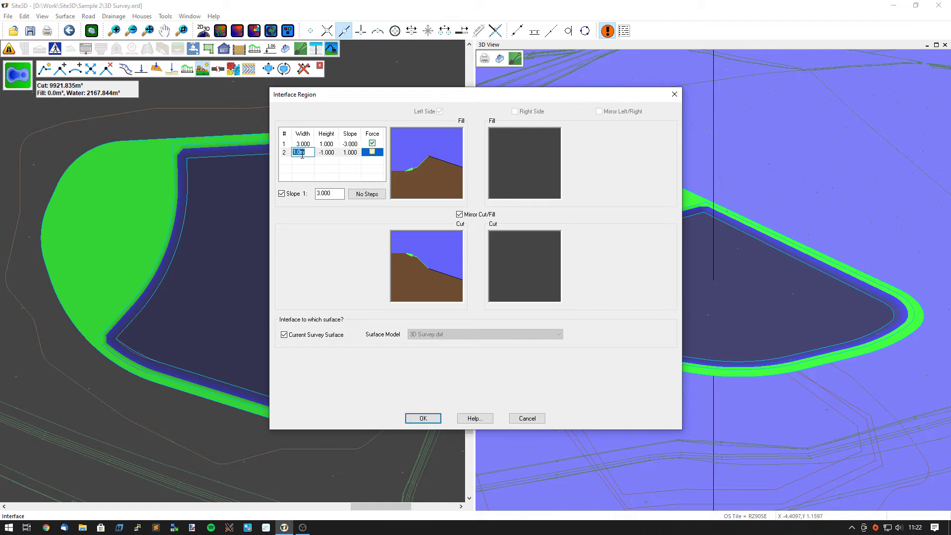
text(2)
click(326, 153)
text(0)
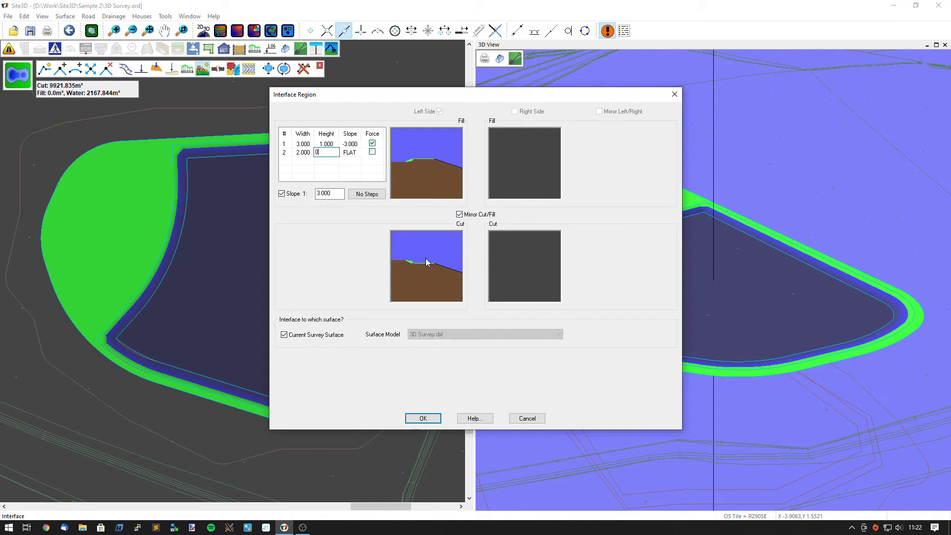
Turn off the cut/fill mirroring, delete the second step from the cut side only, and apply the interface to the pond.
click(473, 216)
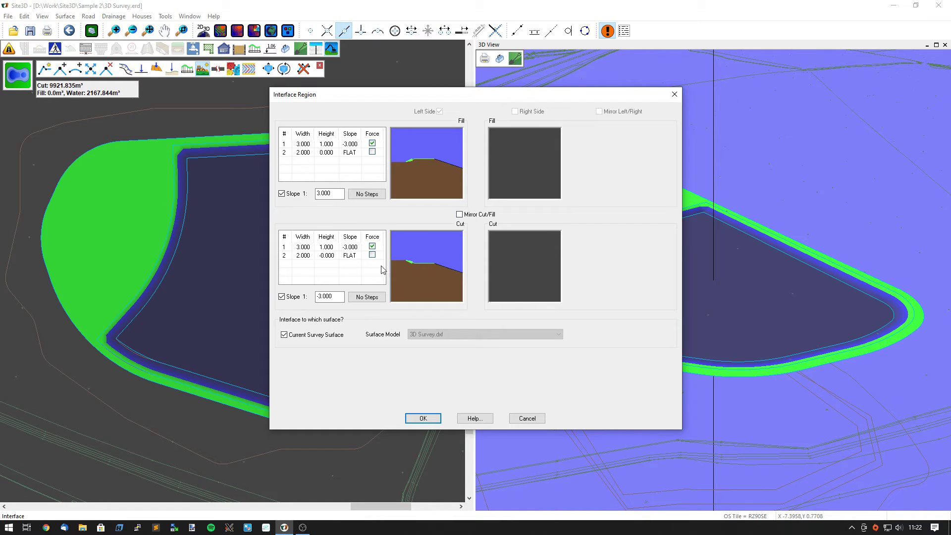
right_click(331, 255)
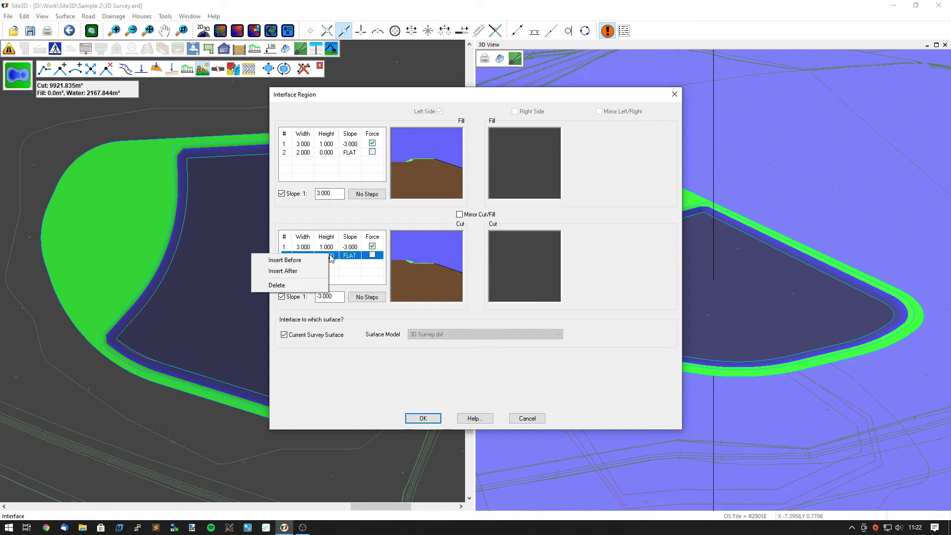
click(298, 286)
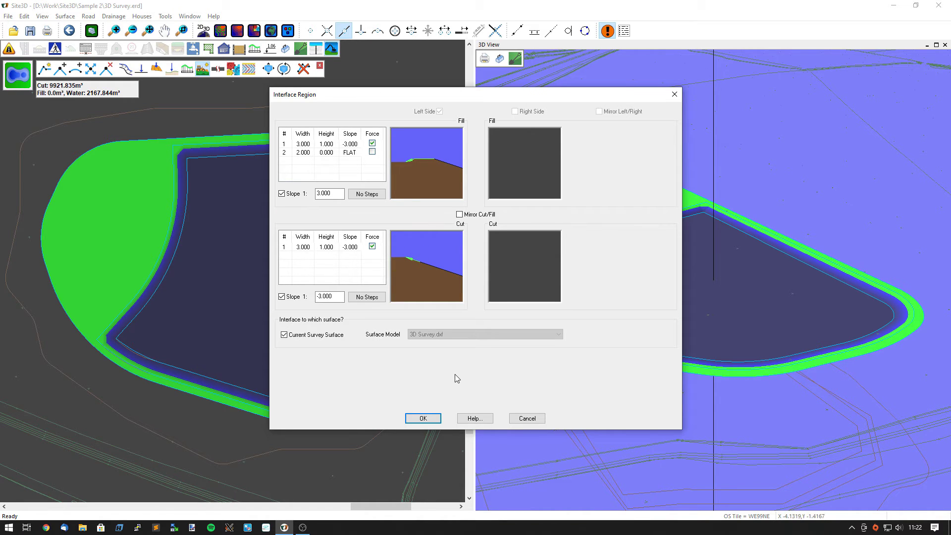
click(422, 419)
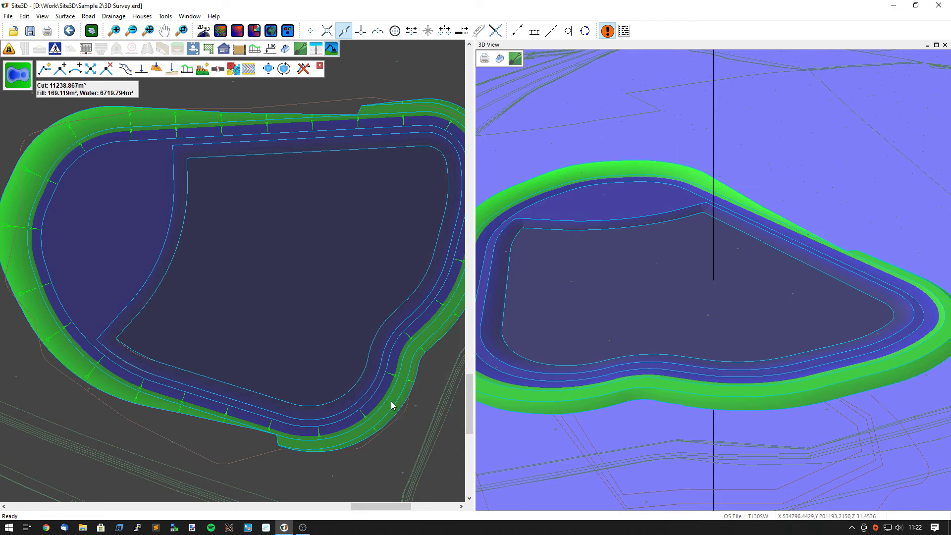
Examine the pond's new interface banks in 3D from several angles, with the survey surface shaded and then hidden again.
scroll(317, 317, down, 2)
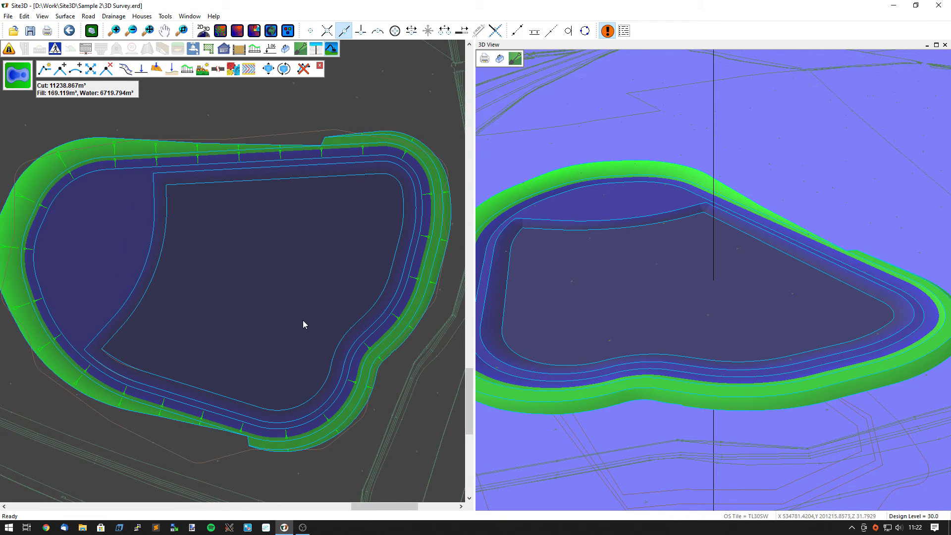
drag(788, 382, 785, 361)
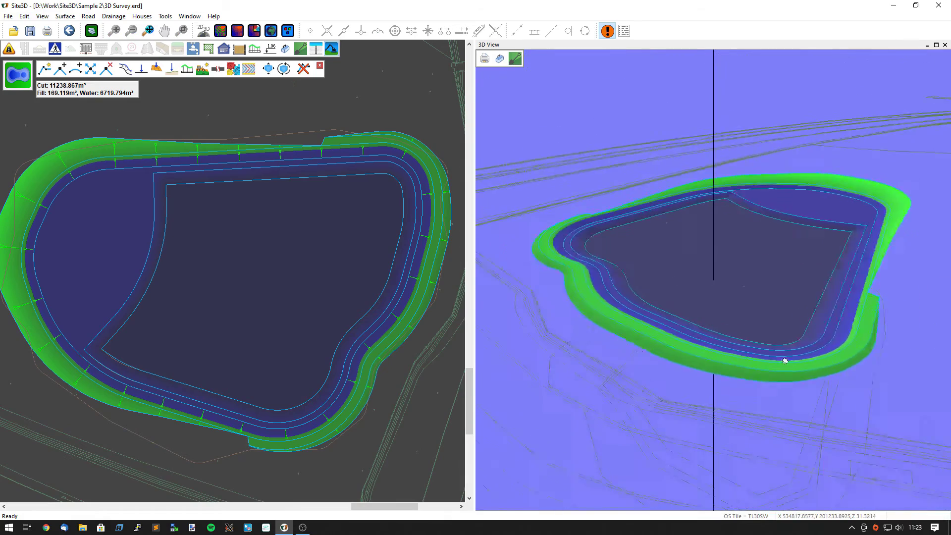
scroll(786, 361, up, 8)
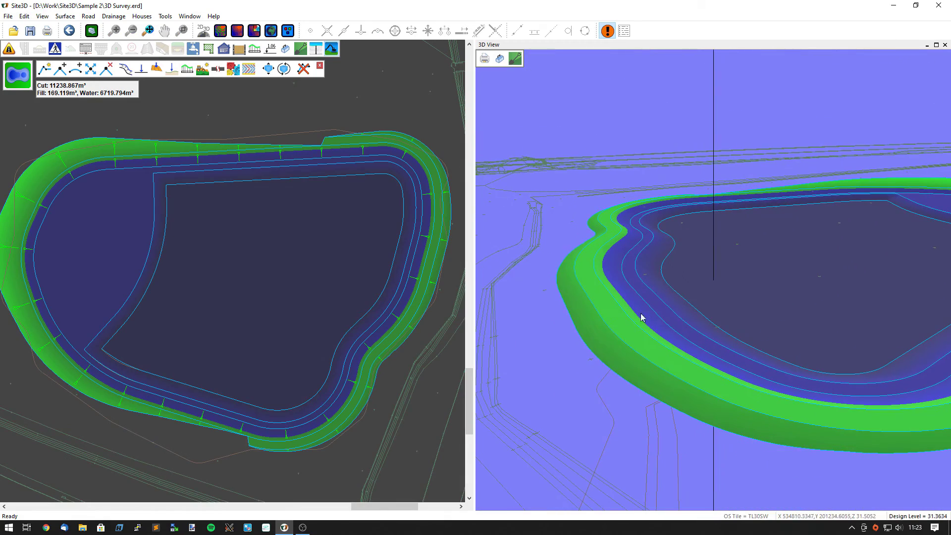
mouse_move(629, 318)
mouse_down()
mouse_move(654, 319)
mouse_move(650, 334)
mouse_move(644, 319)
mouse_up()
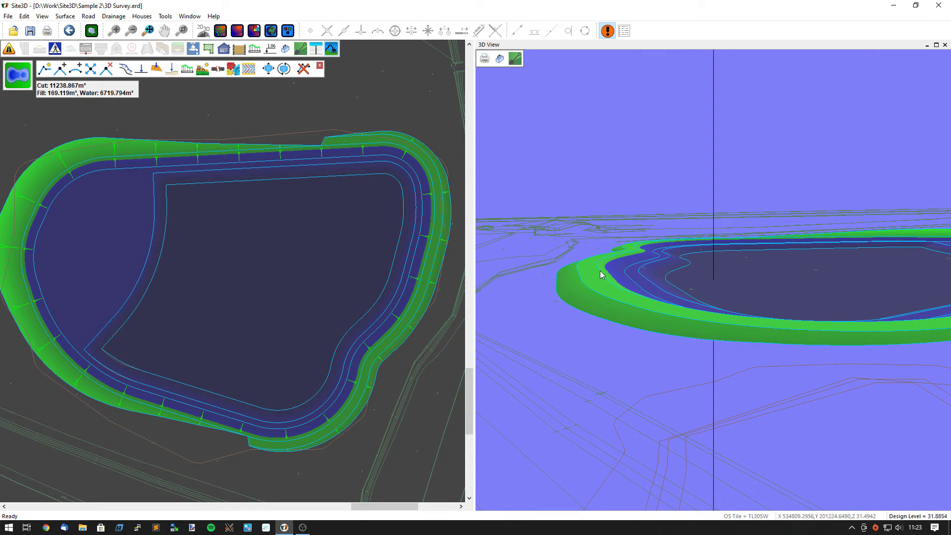
scroll(576, 284, up, 3)
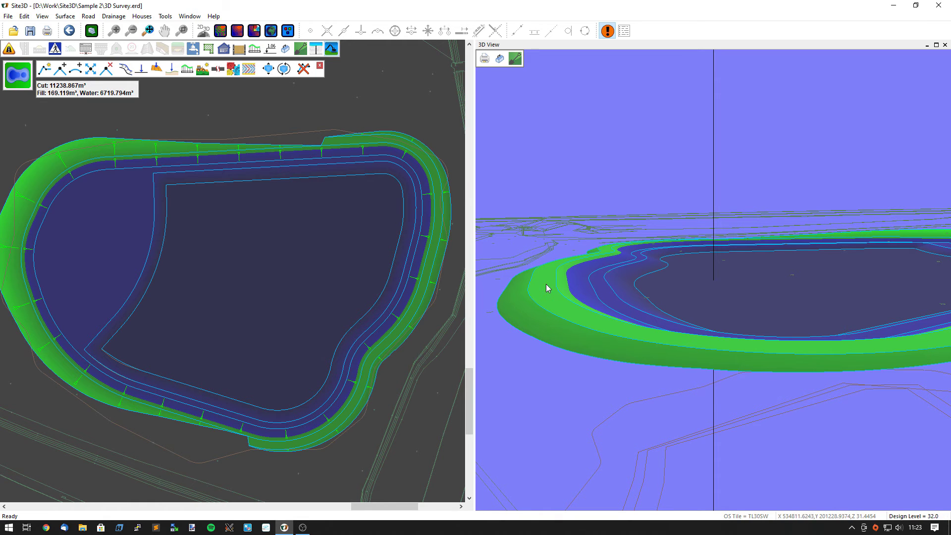
click(238, 31)
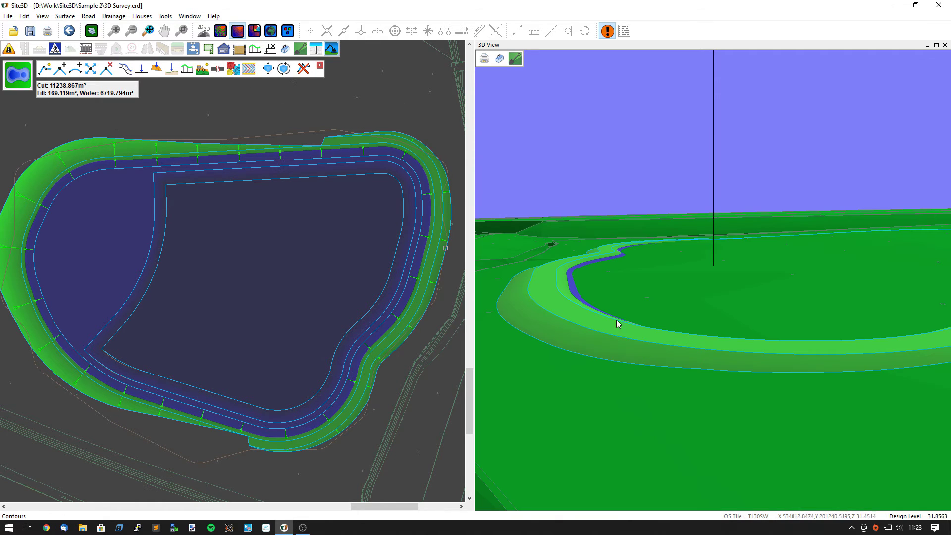
drag(724, 347, 751, 333)
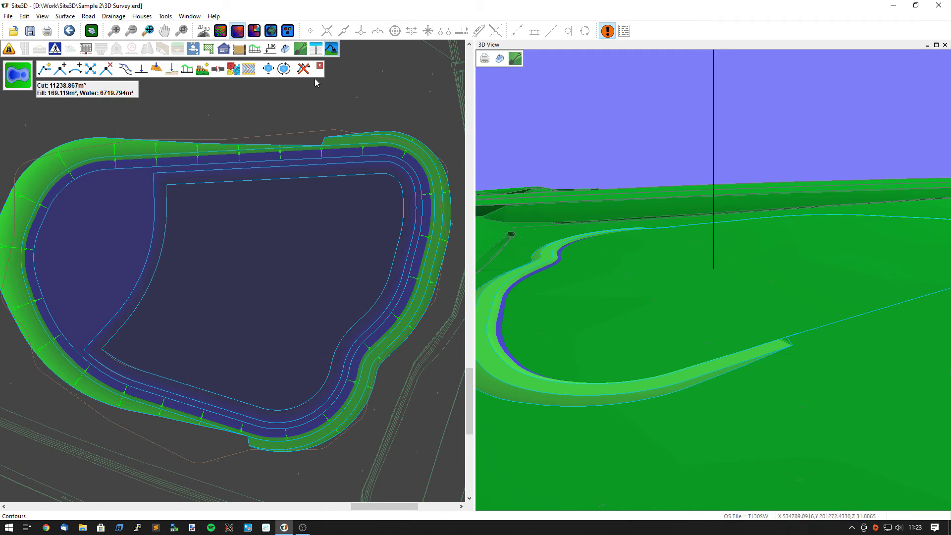
click(238, 31)
drag(675, 372, 824, 338)
scroll(762, 344, down, 3)
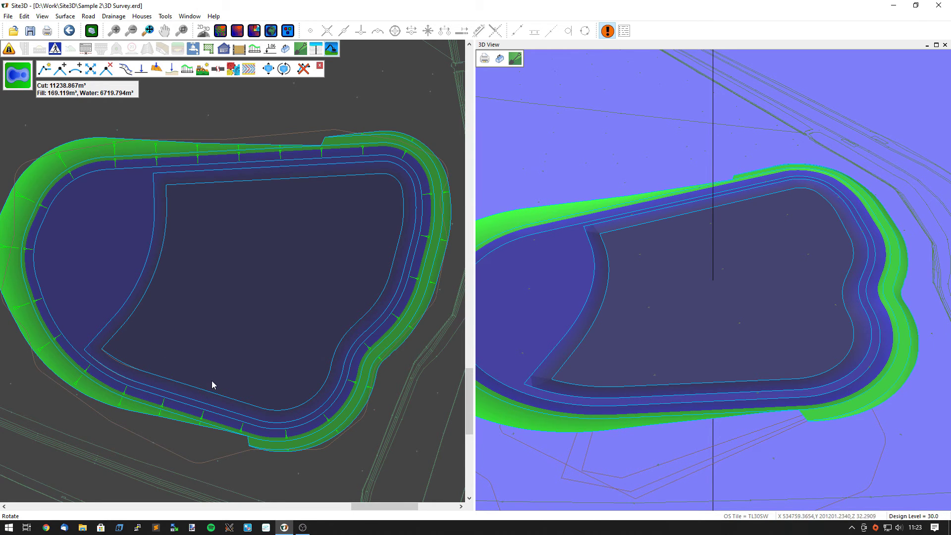
Offset the straight lower section of the pond's level 31 line by 0.1 towards the pond's centre as a construction line.
middle_drag(212, 381, 250, 335)
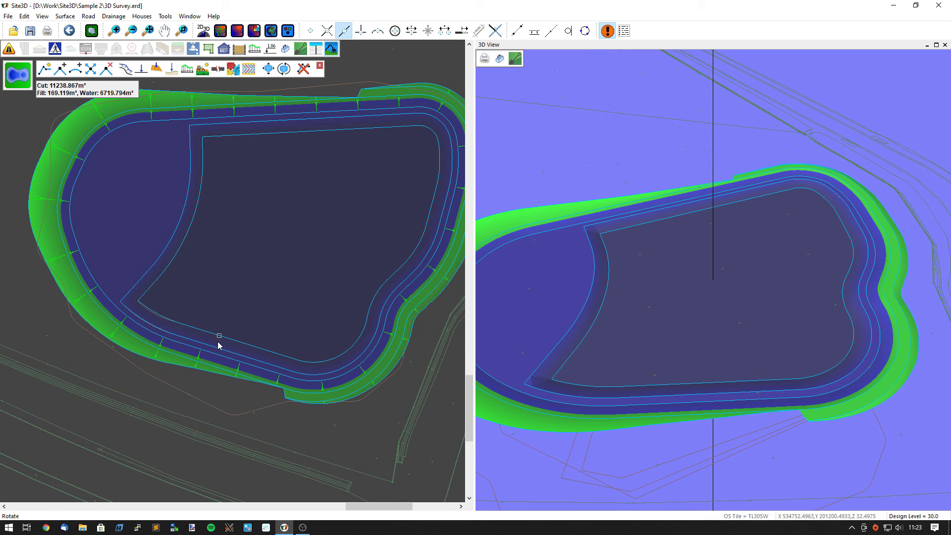
scroll(218, 340, up, 2)
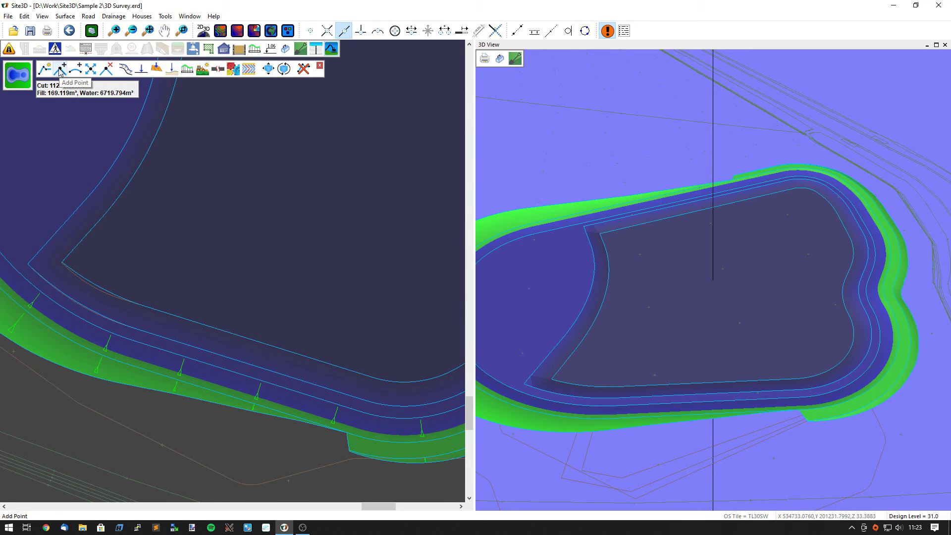
click(534, 31)
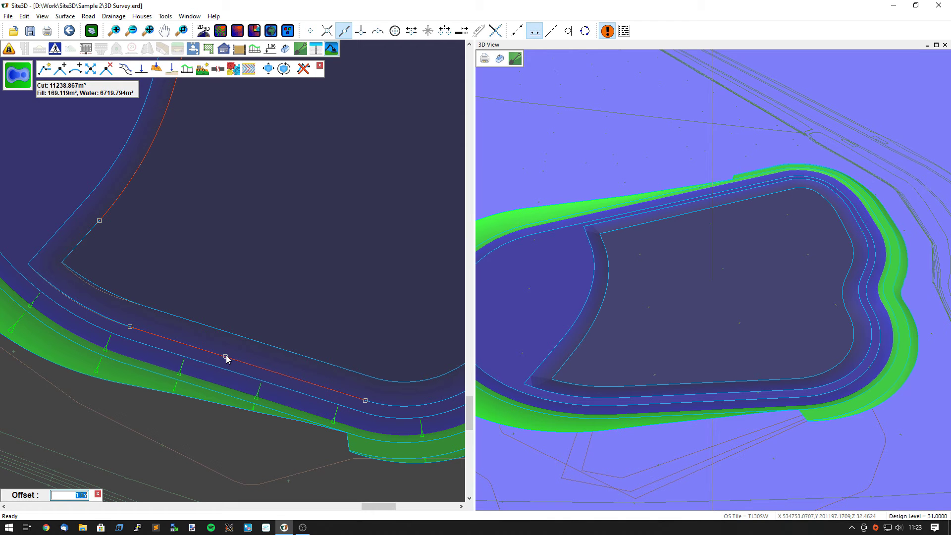
text(0.1)
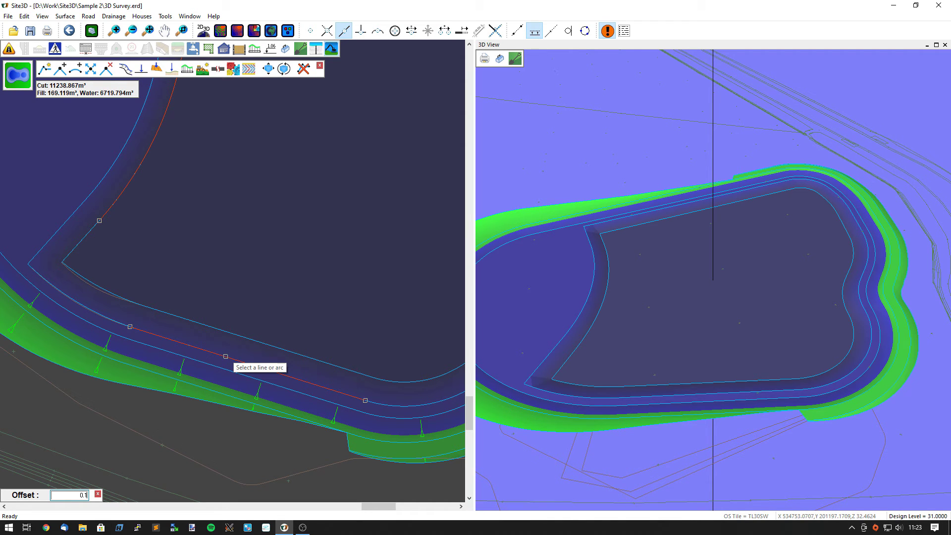
scroll(226, 357, up, 2)
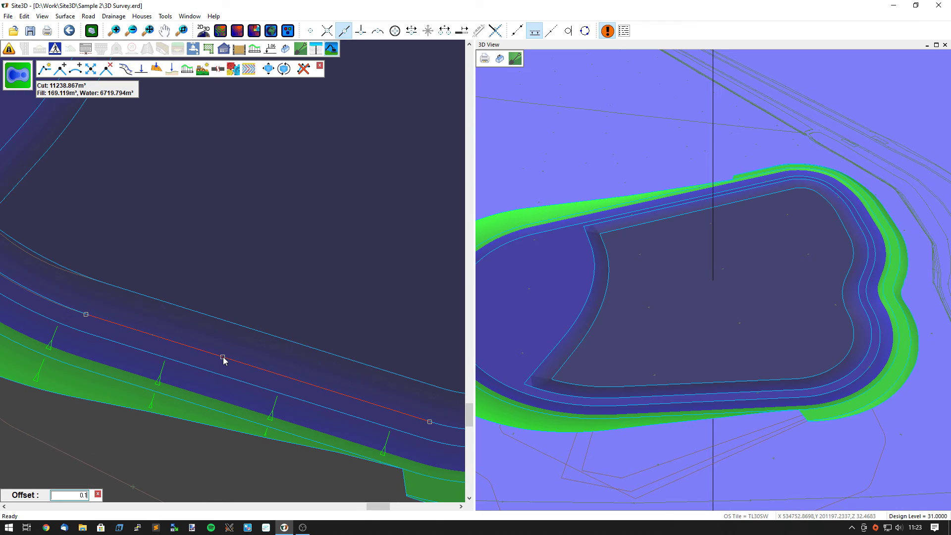
click(226, 355)
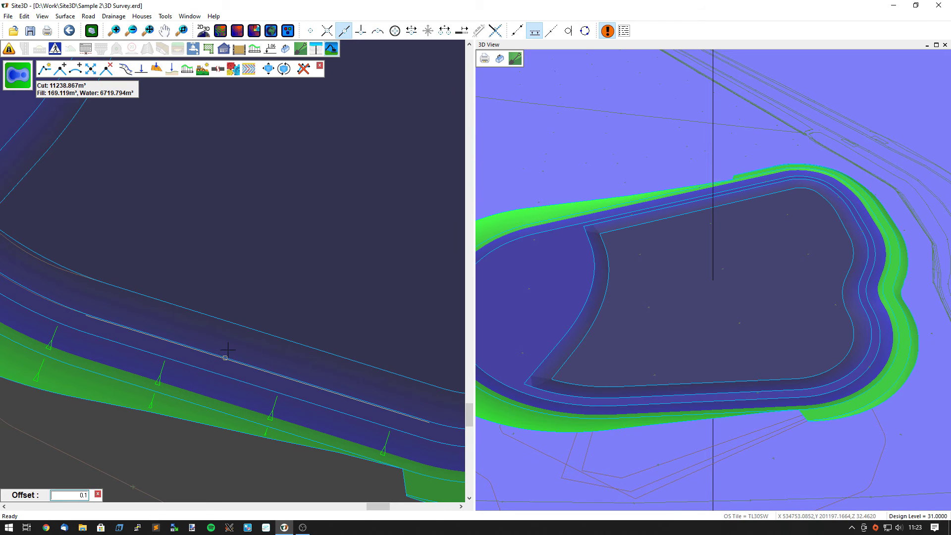
click(198, 326)
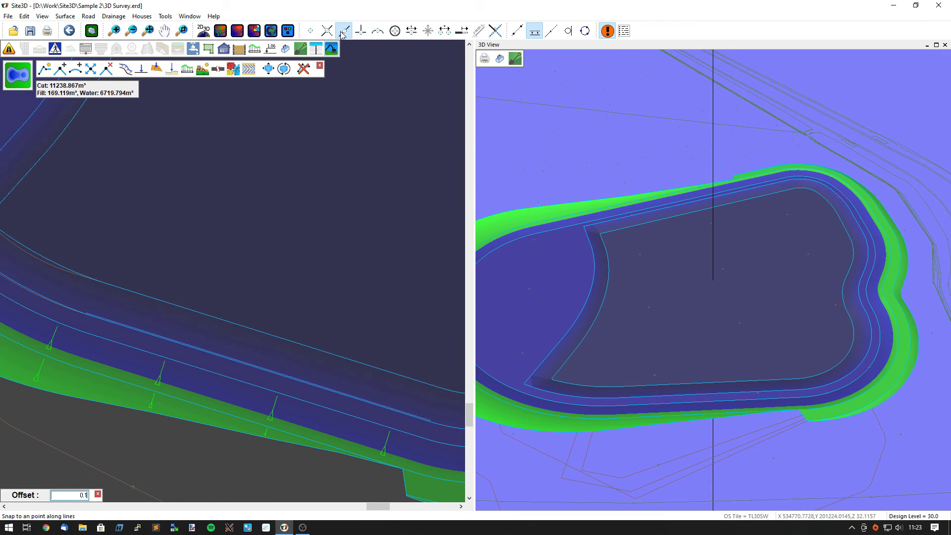
click(535, 35)
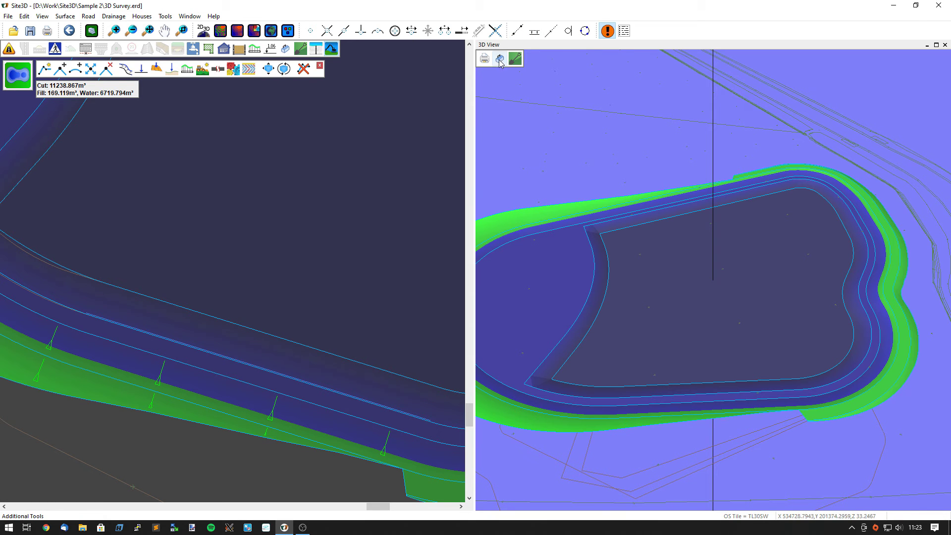
Add two points to the pond's inner level 30 line, one snapped along the offset line and one at its far end.
middle_drag(304, 362, 227, 333)
click(60, 69)
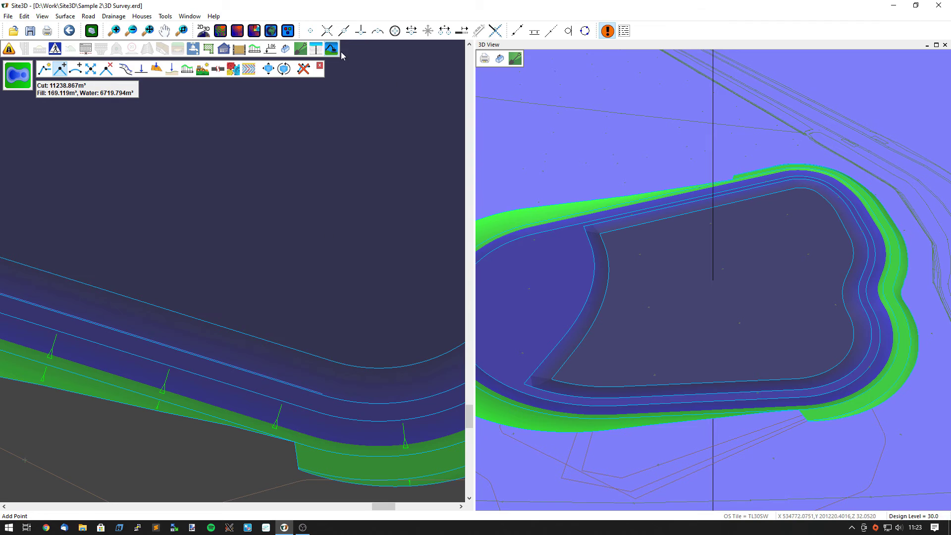
click(343, 31)
click(264, 371)
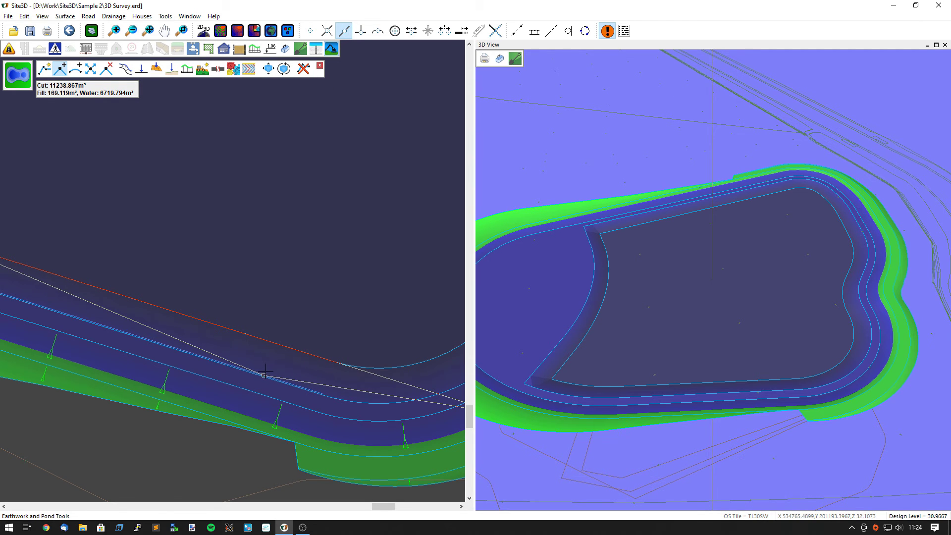
middle_drag(198, 357, 384, 384)
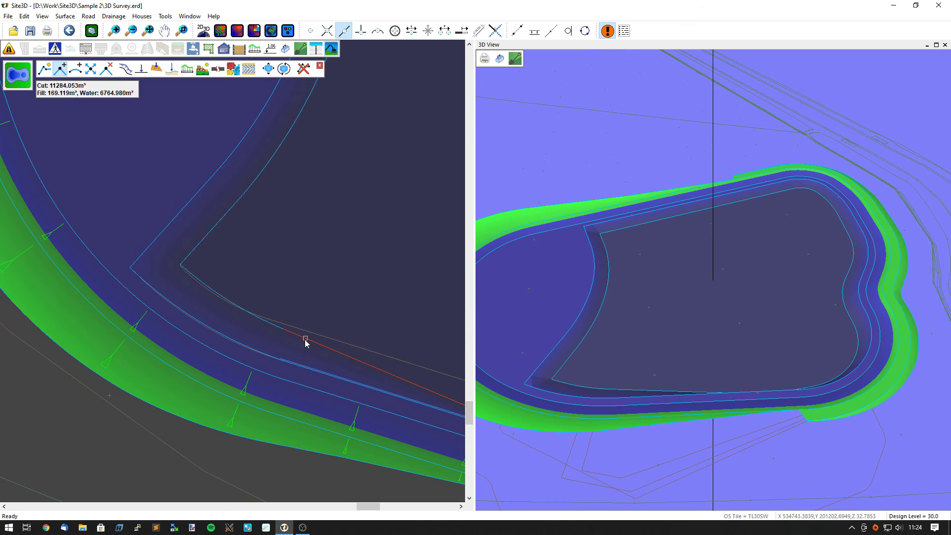
click(310, 30)
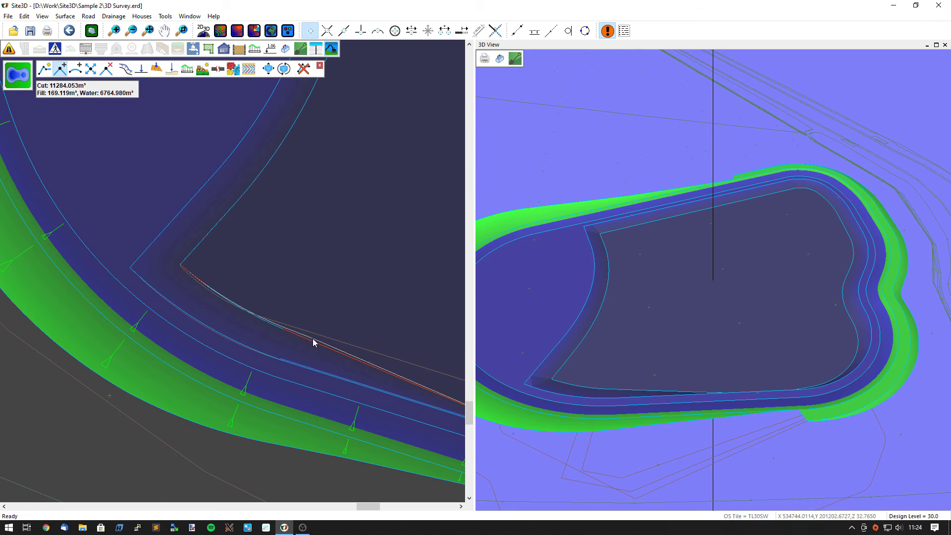
click(282, 357)
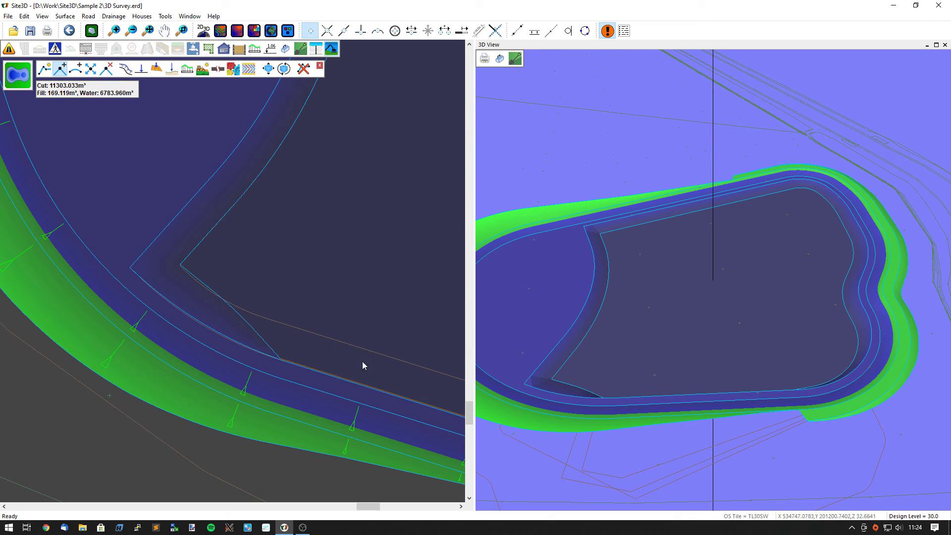
drag(707, 380, 654, 384)
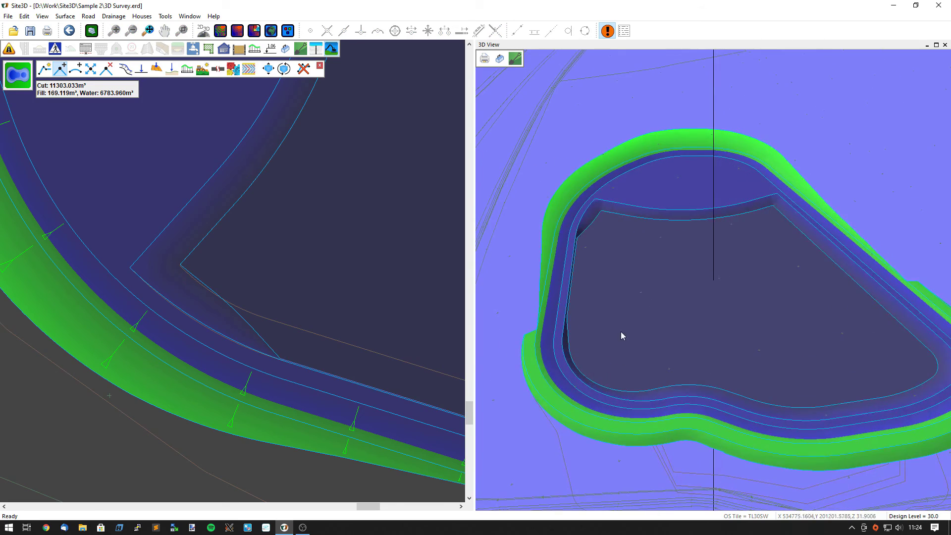
drag(622, 335, 671, 319)
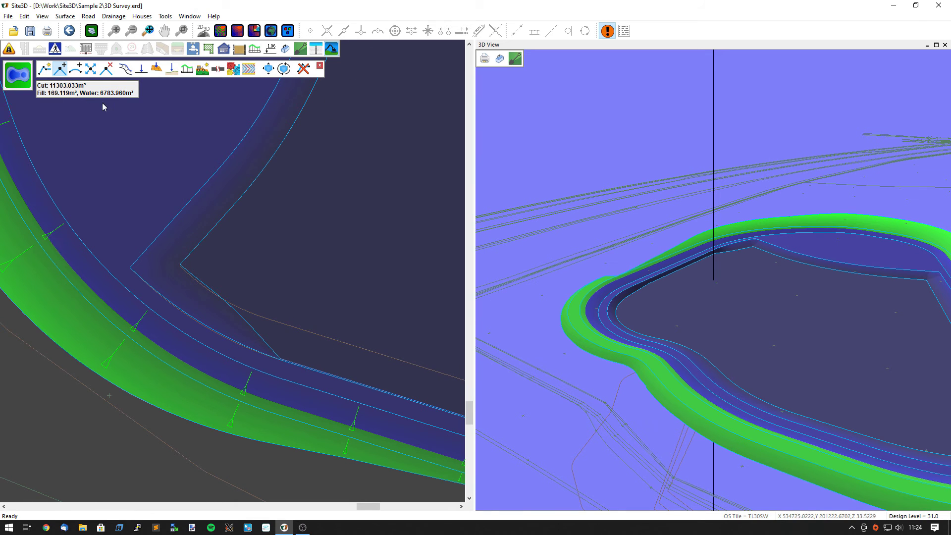
right_click(331, 215)
click(306, 232)
Examine the steepened pond wall along the offset line in plan and from several 3D angles.
middle_drag(359, 221, 211, 266)
scroll(211, 266, down, 3)
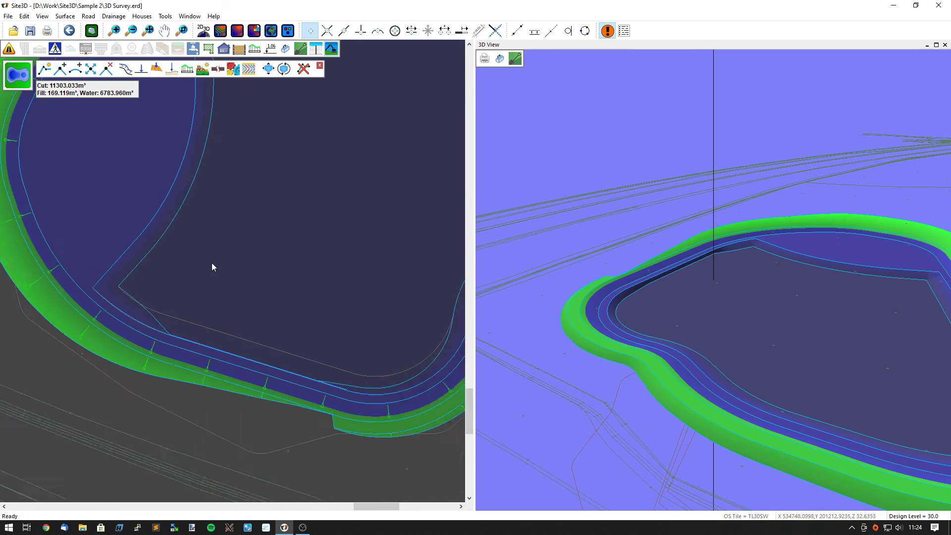
scroll(219, 280, down, 3)
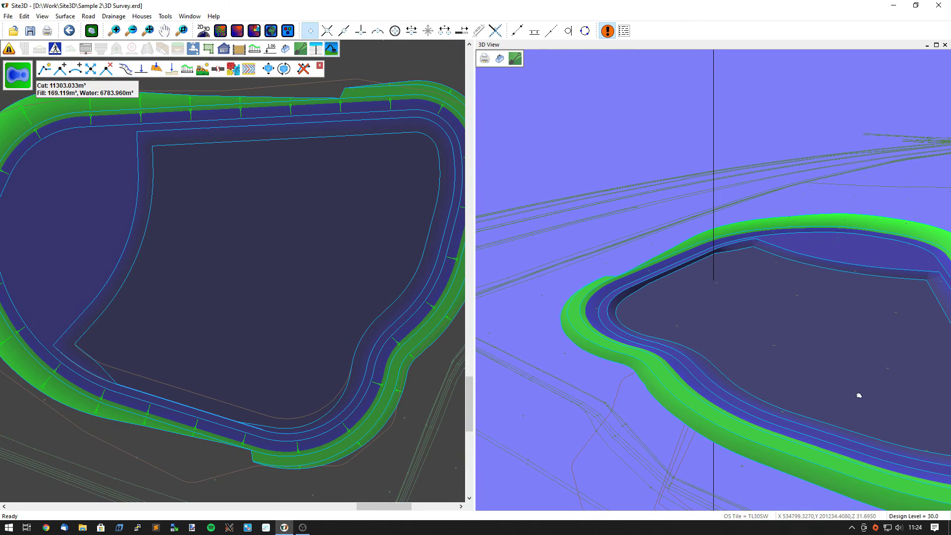
drag(860, 395, 694, 361)
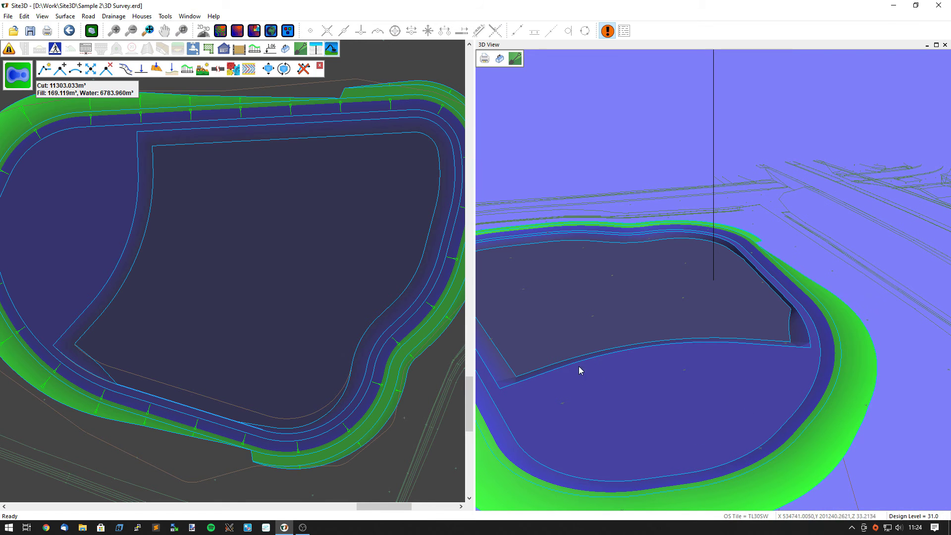
drag(569, 383, 676, 385)
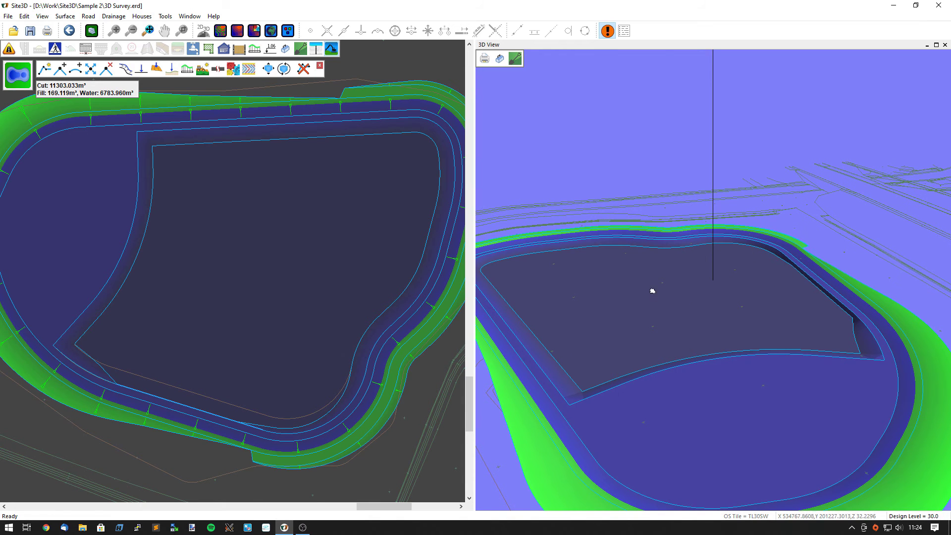
drag(653, 291, 631, 321)
drag(671, 358, 586, 342)
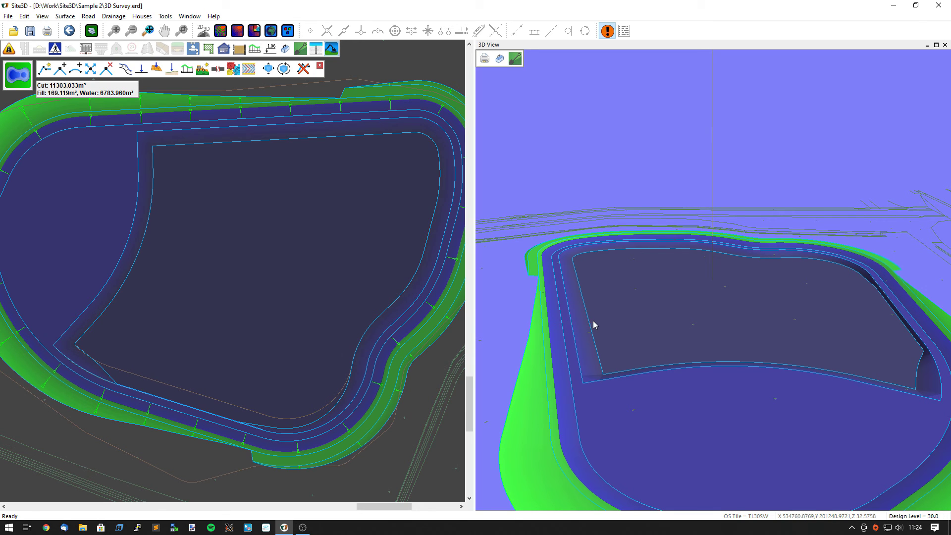
drag(598, 330, 748, 342)
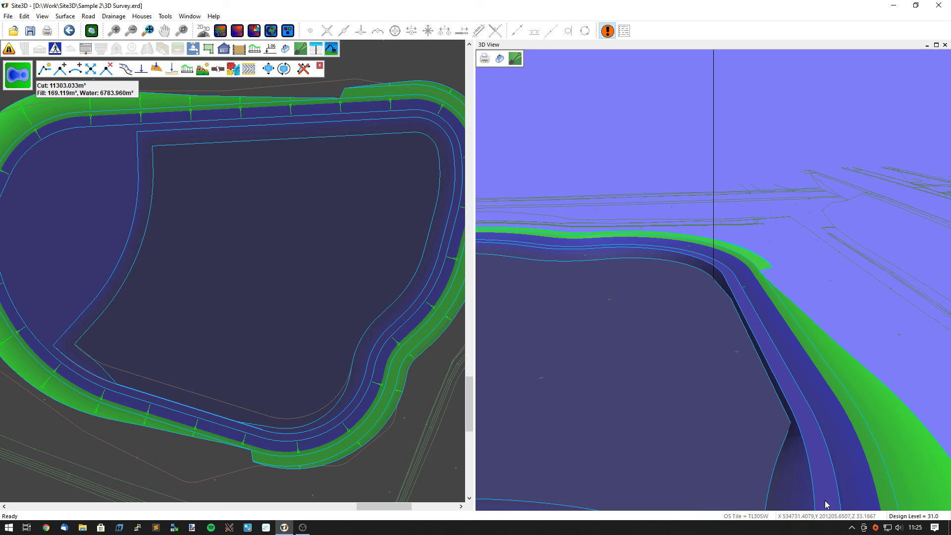
drag(826, 504, 760, 340)
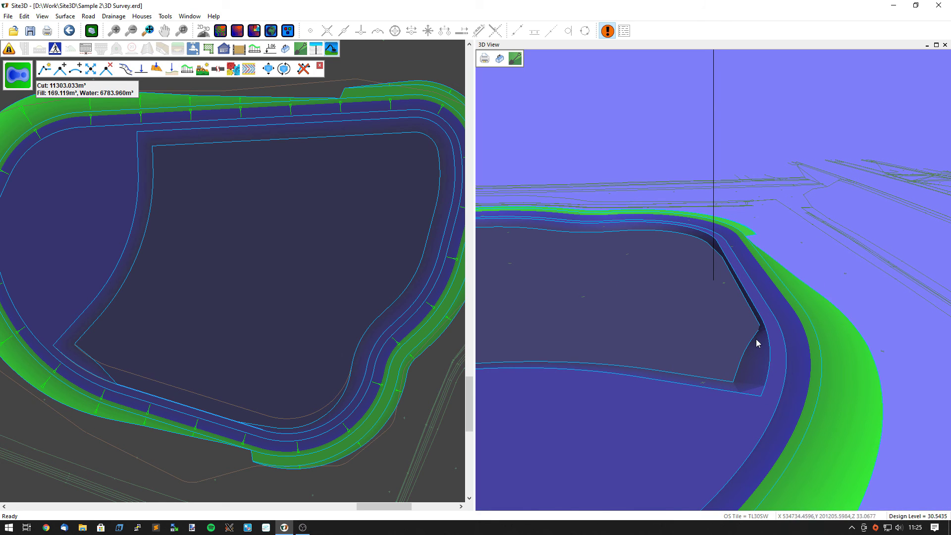
scroll(805, 372, down, 4)
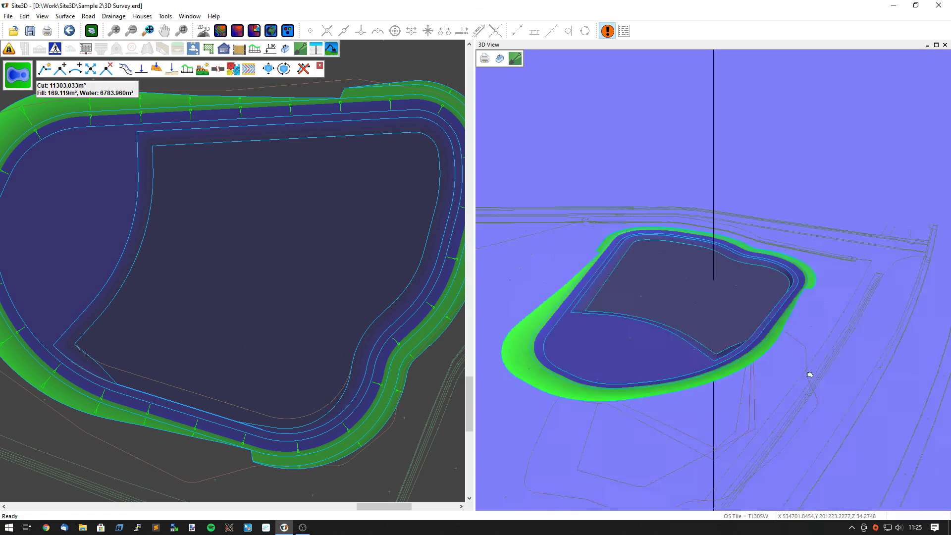
Translate the whole pond freehand a short distance towards the south-west in the plan.
drag(809, 375, 708, 332)
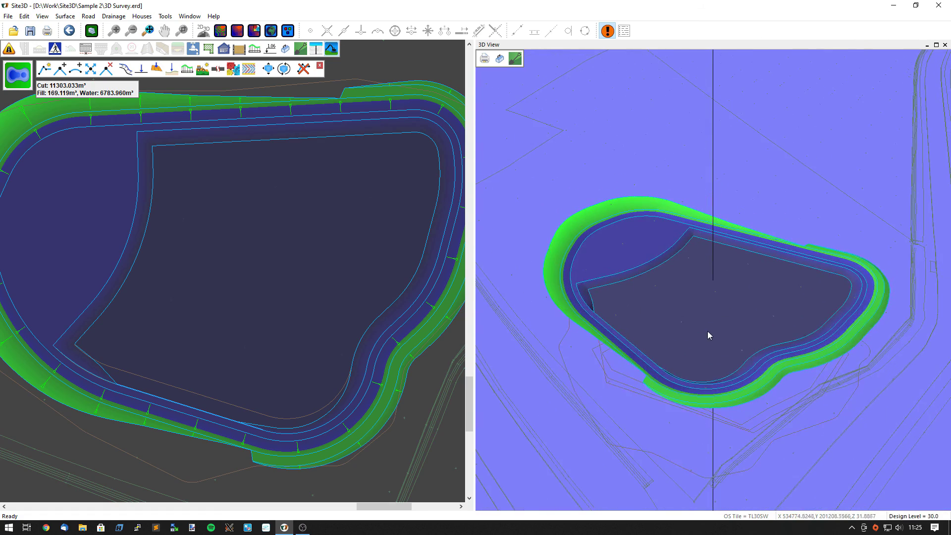
scroll(713, 327, up, 2)
click(262, 244)
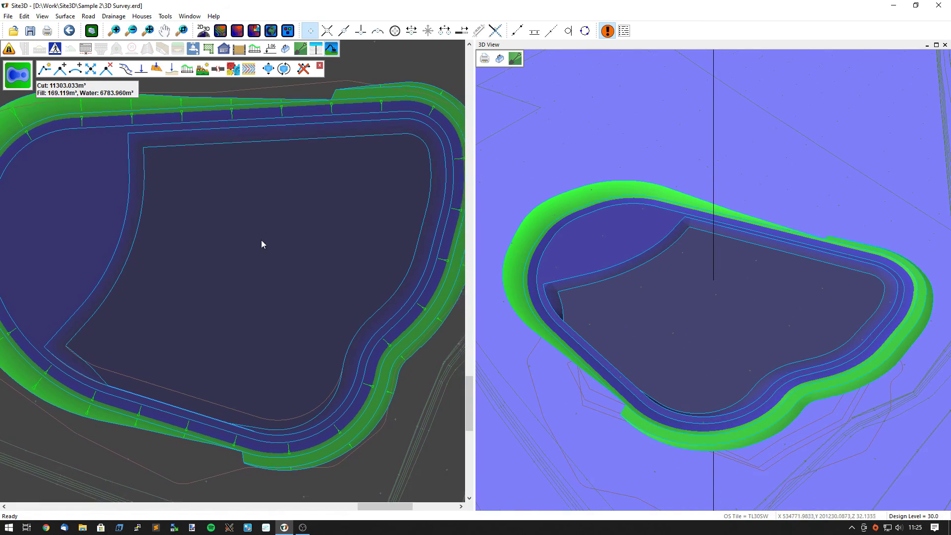
scroll(265, 241, down, 1)
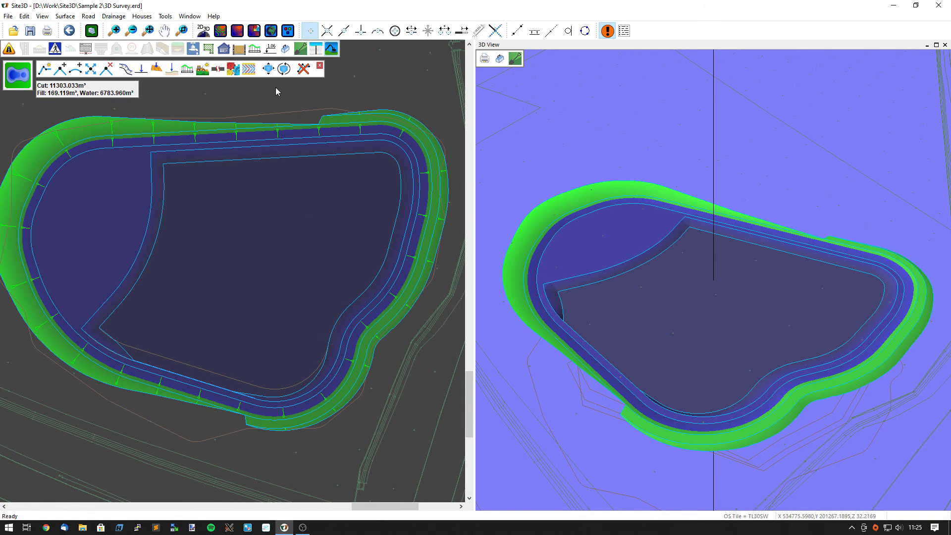
click(268, 69)
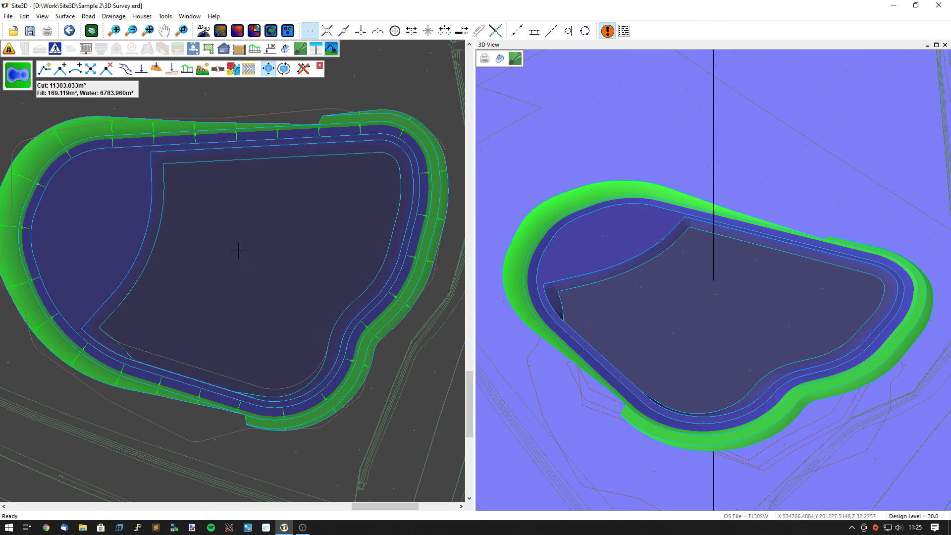
drag(238, 252, 233, 257)
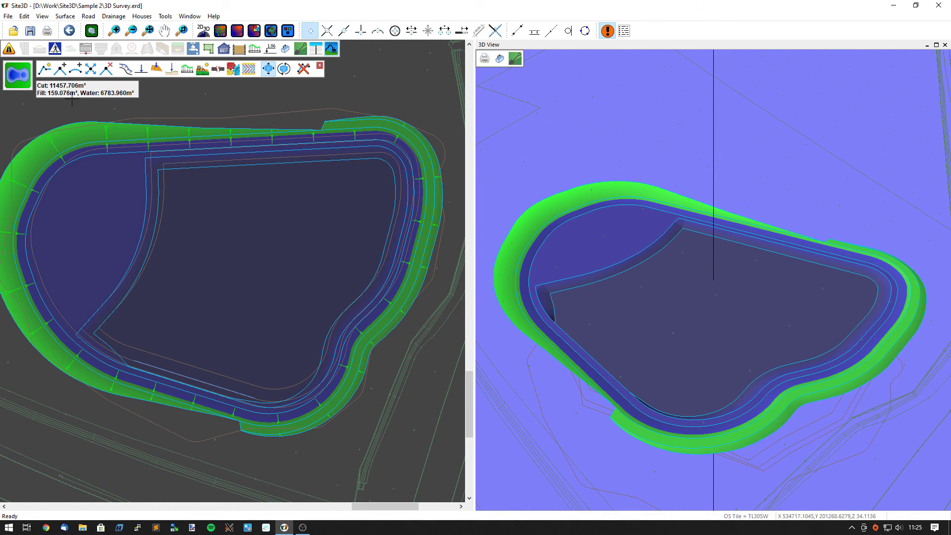
Rotate the whole pond slightly clockwise in plan about a base point near the west side of its deep area.
click(285, 69)
click(171, 263)
click(341, 263)
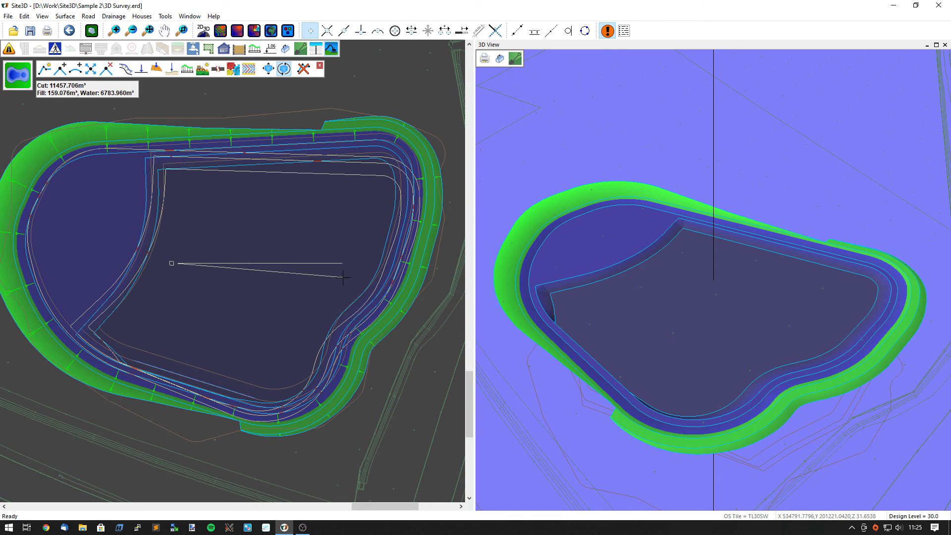
click(343, 277)
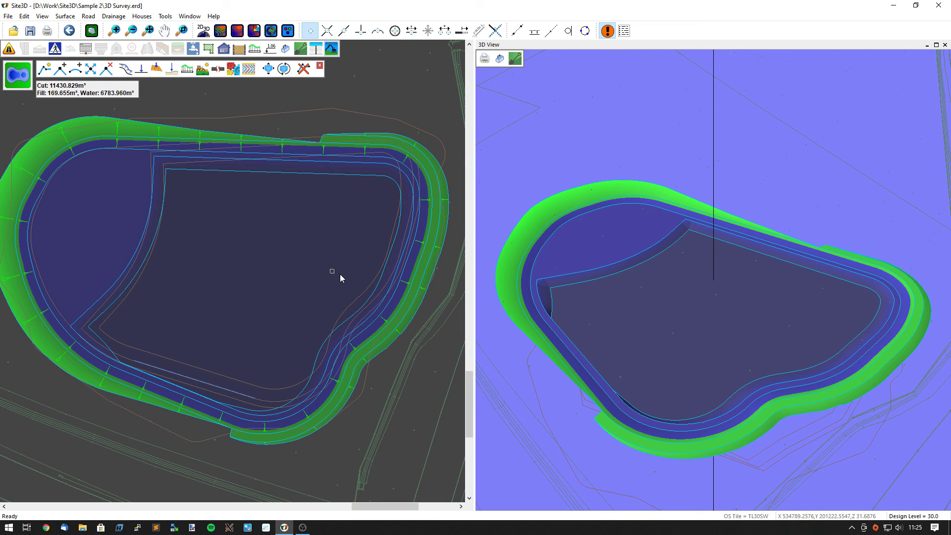
Raise the whole pond by entering a Z translation of 1 m, and end the Translate command.
click(270, 72)
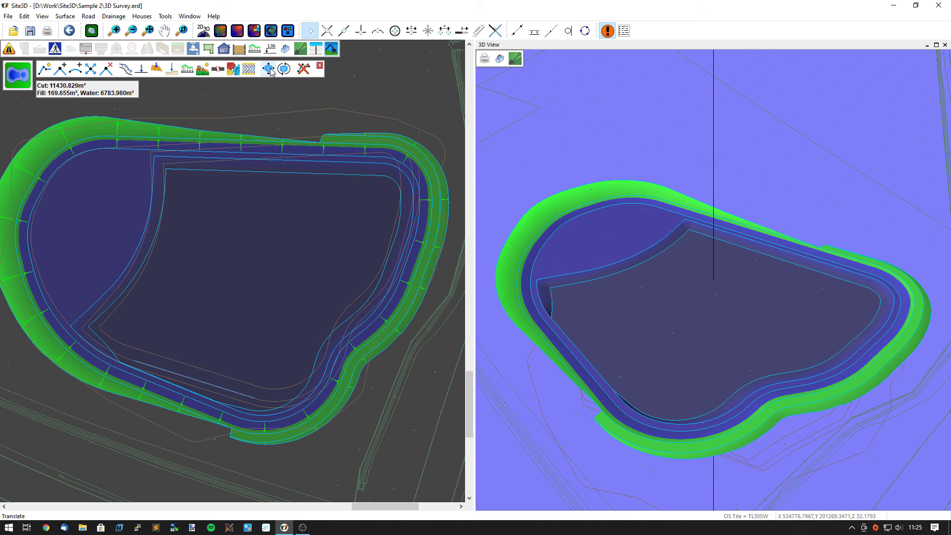
right_click(276, 264)
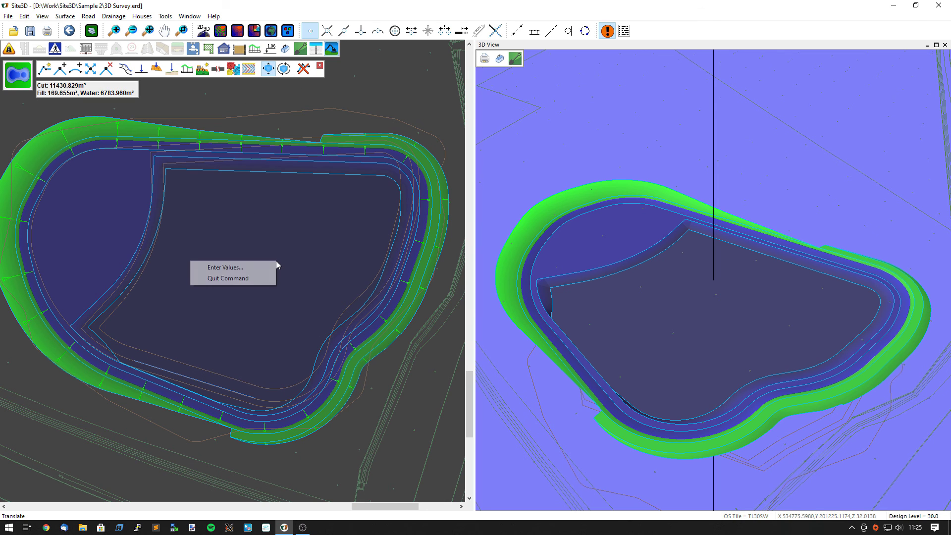
click(245, 267)
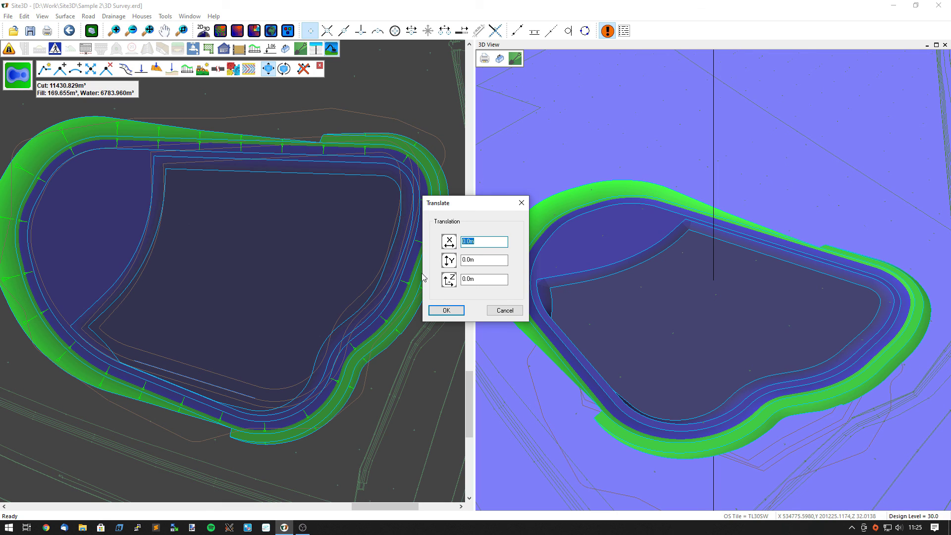
click(485, 279)
text(1)
click(447, 310)
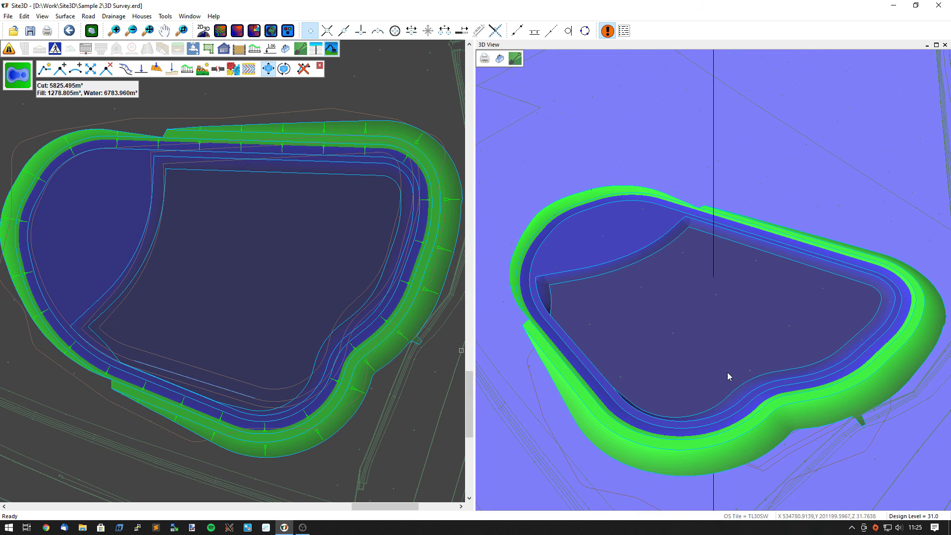
drag(702, 379, 779, 395)
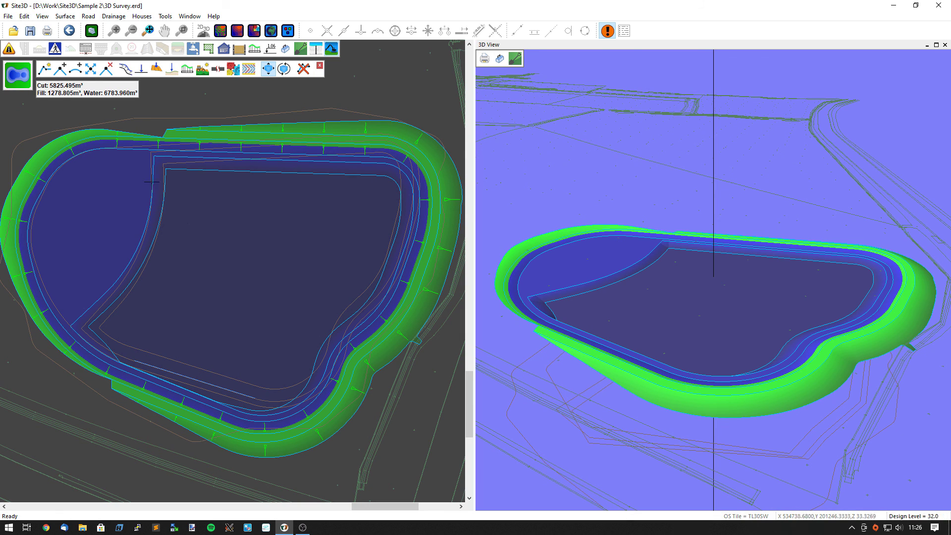
right_click(271, 195)
click(236, 213)
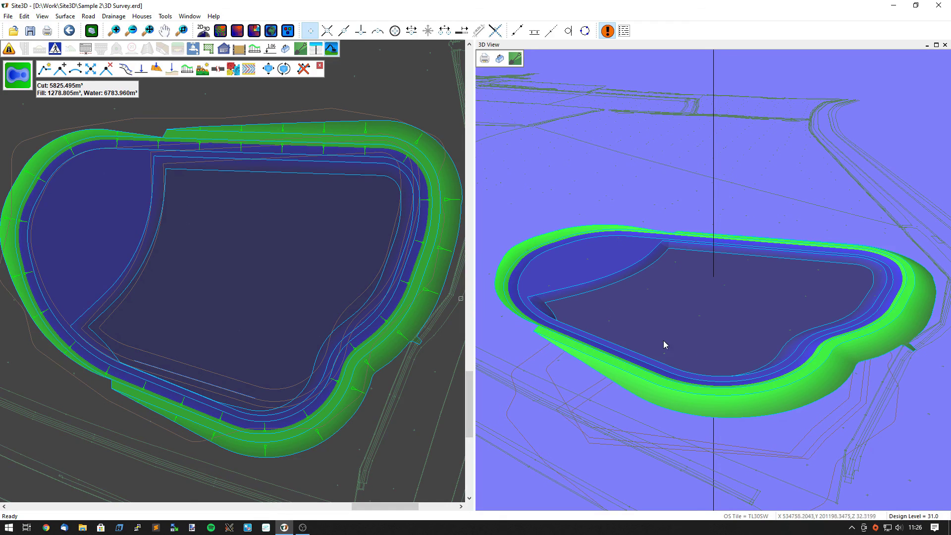